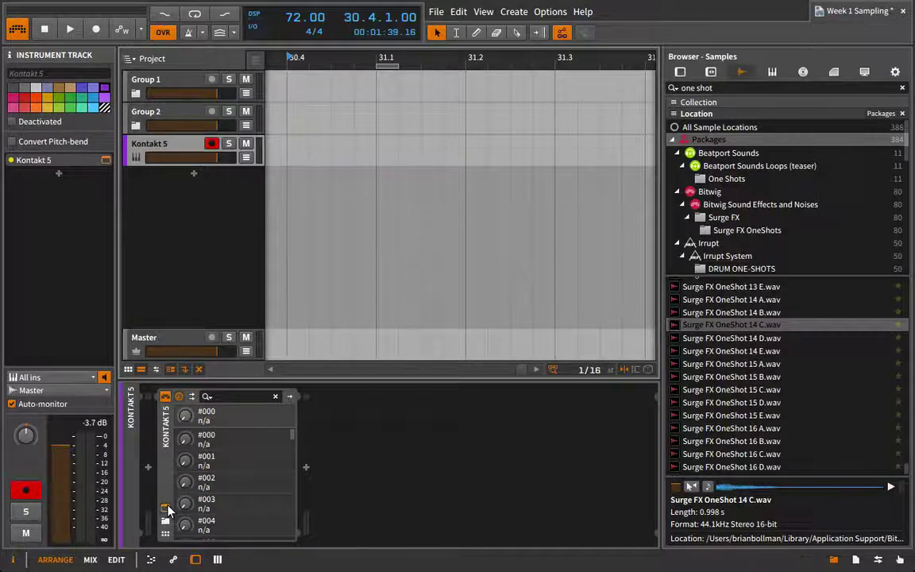
# Show Kontakt 5's empty rack beside the project and preview Surge FX OneShot 14 C.wav.
pyautogui.click(165, 507)
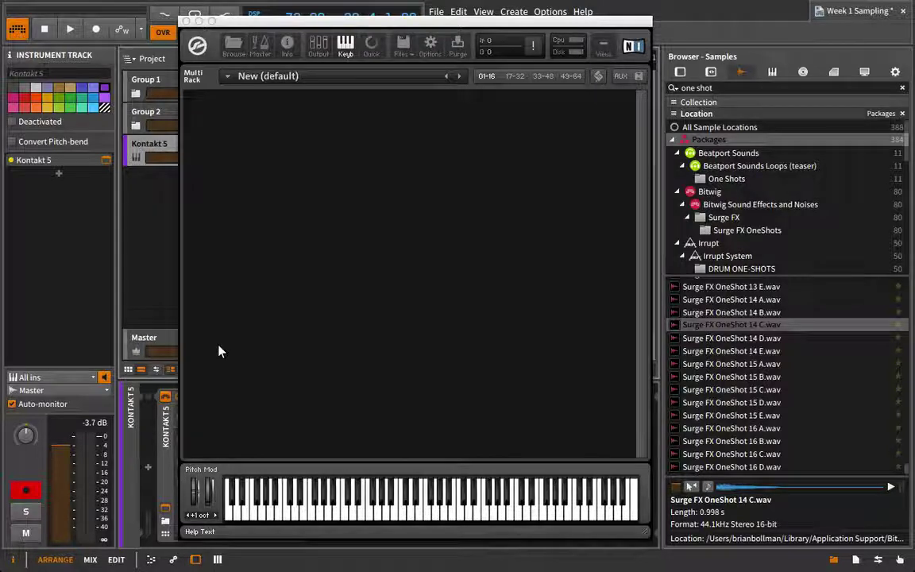
pyautogui.moveTo(397, 23)
pyautogui.mouseDown()
pyautogui.moveTo(482, 24)
pyautogui.moveTo(453, 7)
pyautogui.moveTo(395, 5)
pyautogui.mouseUp()
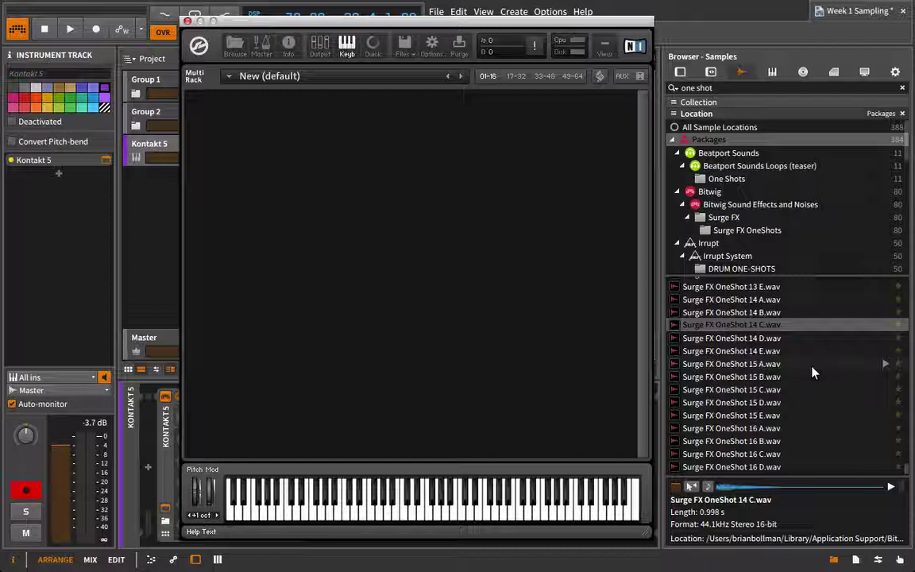
pyautogui.click(884, 325)
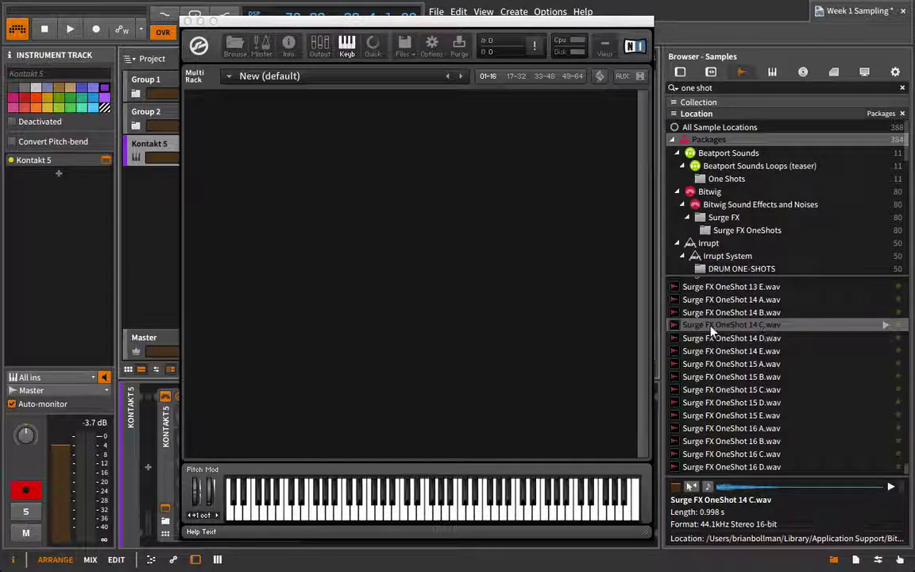
# Load Surge FX OneShot 14 C.wav as a new instrument, play it, and leave the octave at +1.
pyautogui.moveTo(710, 325); pyautogui.dragTo(386, 159)
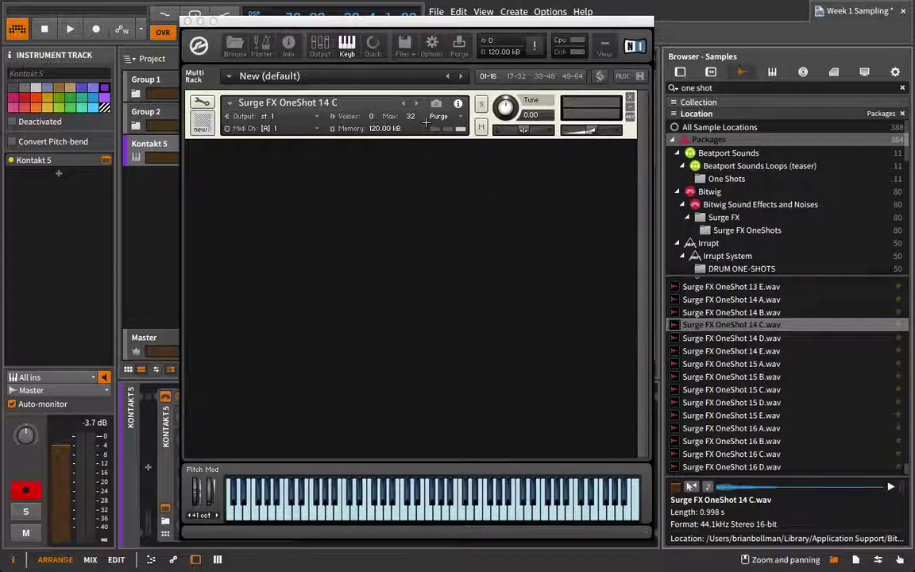
pyautogui.moveTo(228, 511); pyautogui.dragTo(636, 519)
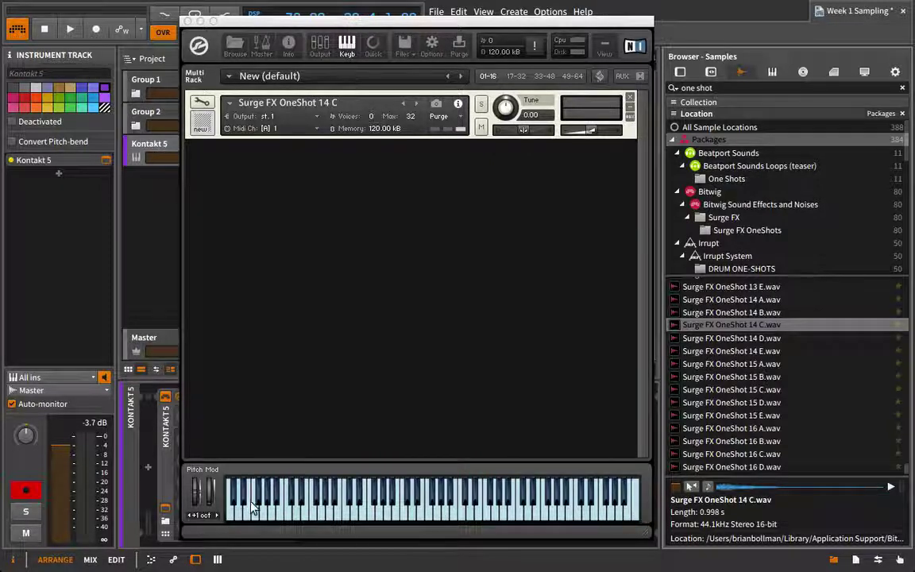
pyautogui.click(216, 515)
pyautogui.click(217, 515)
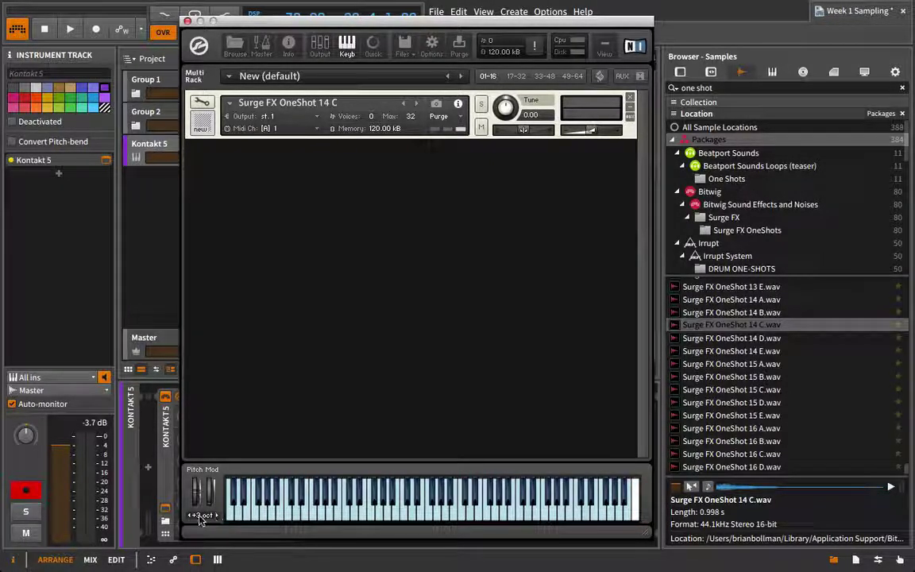
pyautogui.click(192, 515)
pyautogui.click(191, 515)
pyautogui.click(192, 516)
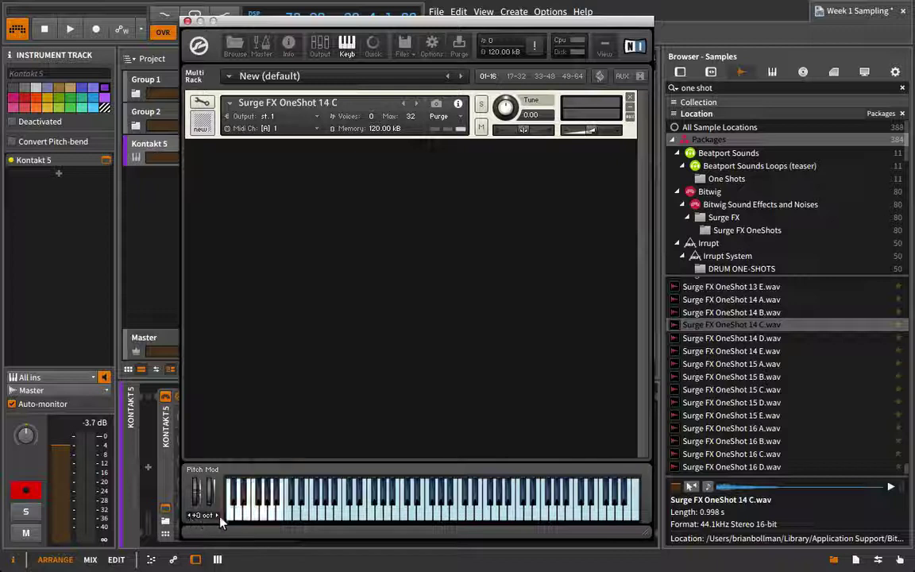
pyautogui.click(217, 515)
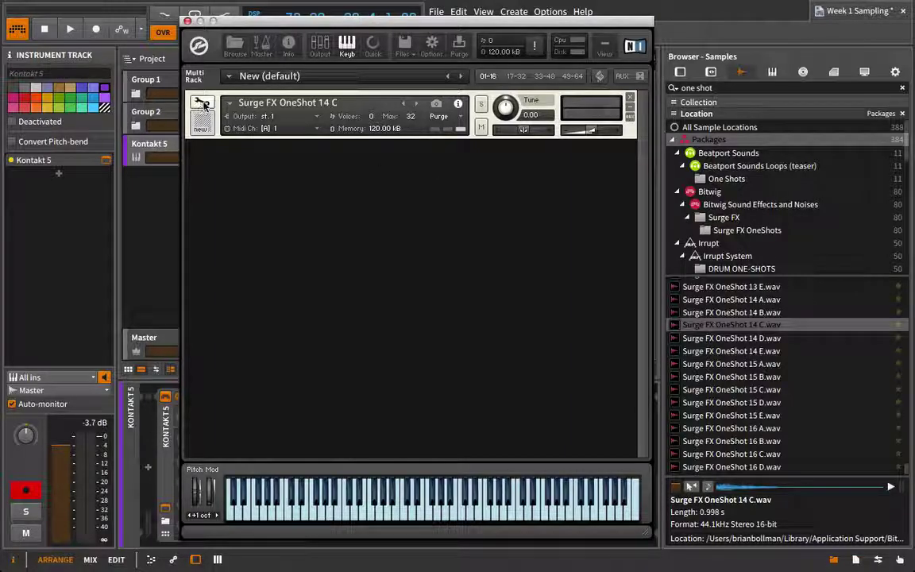
# Edit the Surge FX OneShot 14 C instrument with InsertEffects and SendEffects collapsed.
pyautogui.click(203, 106)
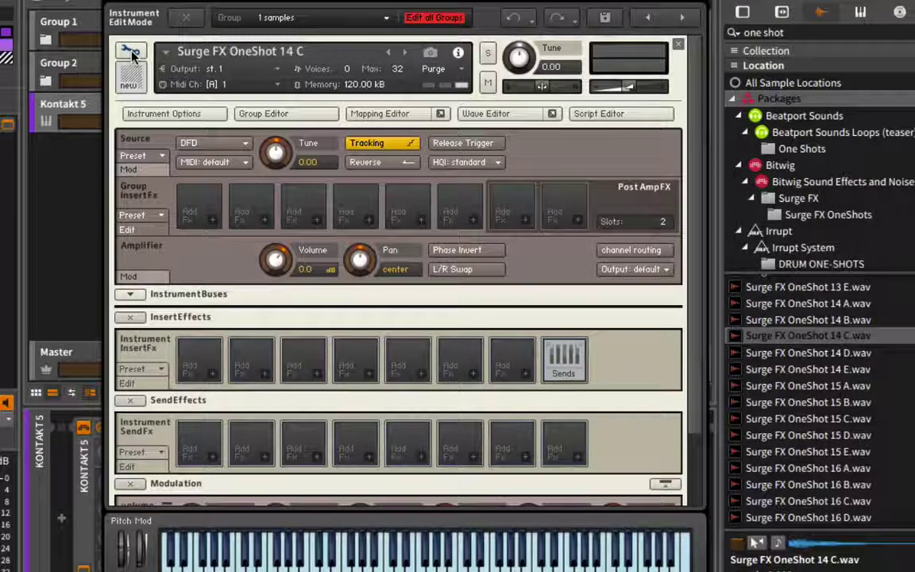
pyautogui.click(132, 51)
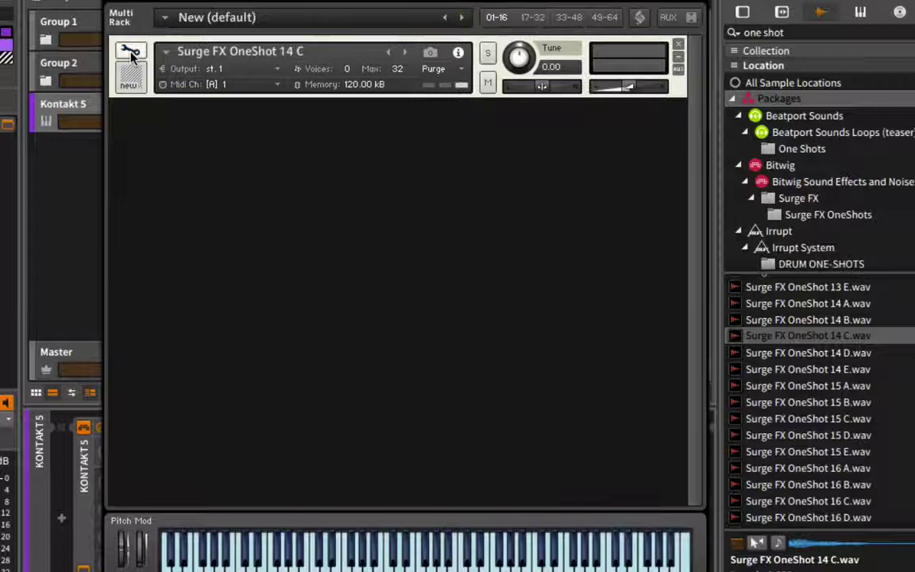
pyautogui.click(132, 52)
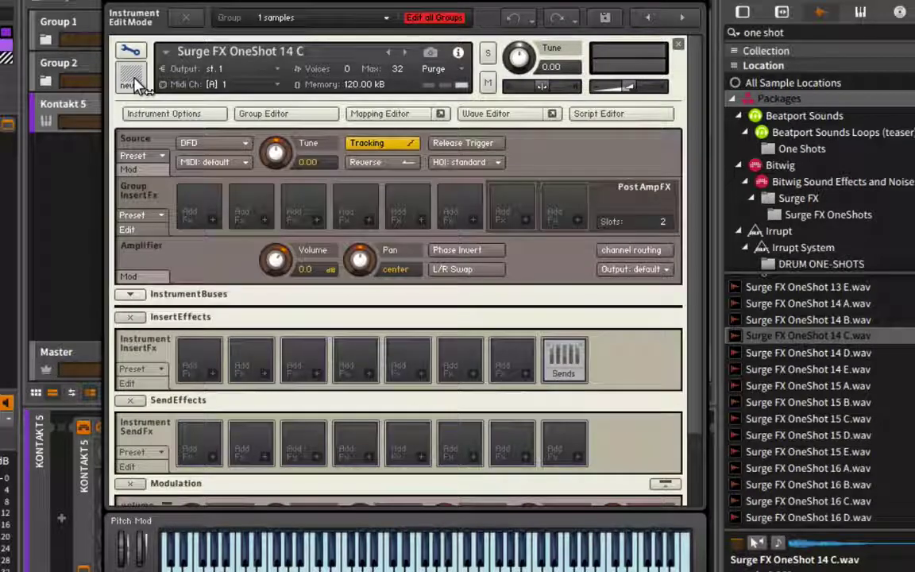
pyautogui.click(130, 316)
pyautogui.click(130, 339)
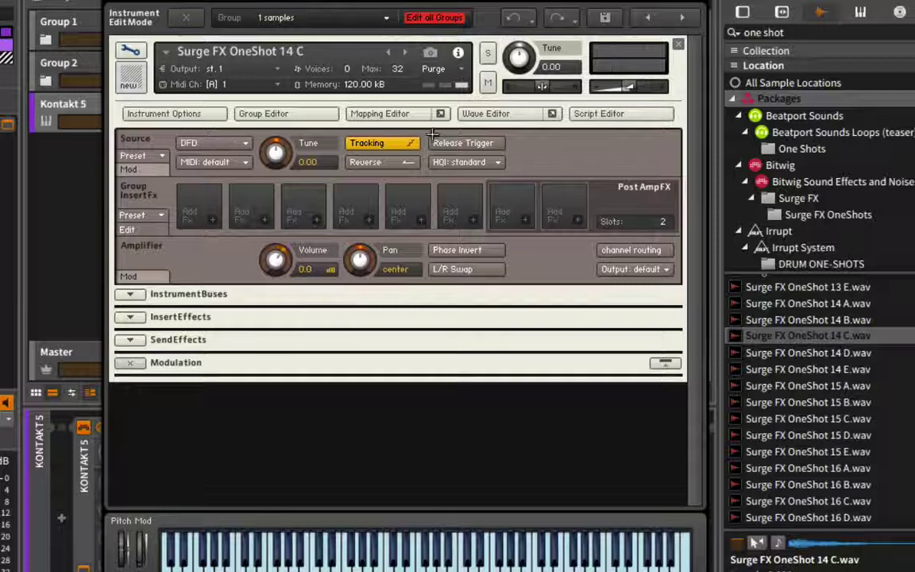
# Show the Mapping Editor's C-1 to B7 zone rooted at C3 and play a key to hear it.
pyautogui.click(374, 113)
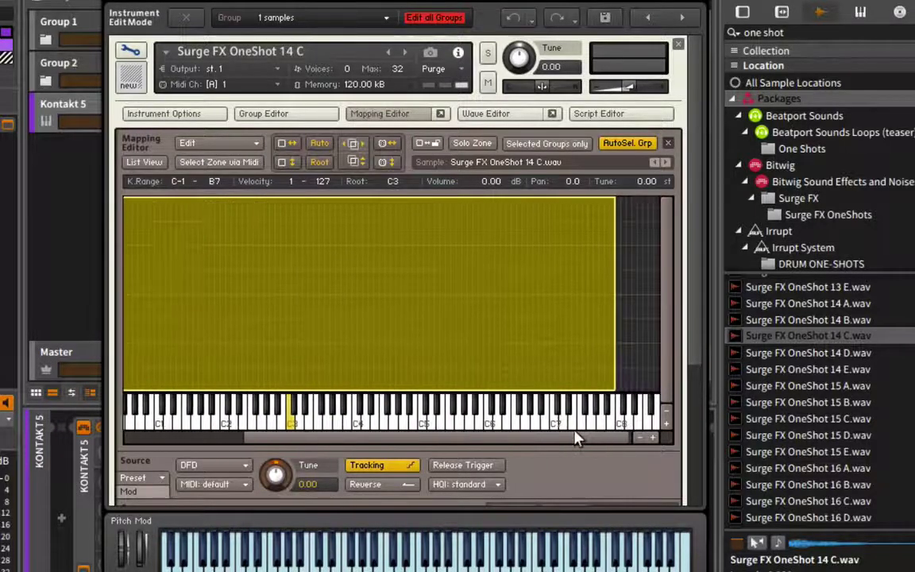
pyautogui.moveTo(576, 439); pyautogui.dragTo(482, 430)
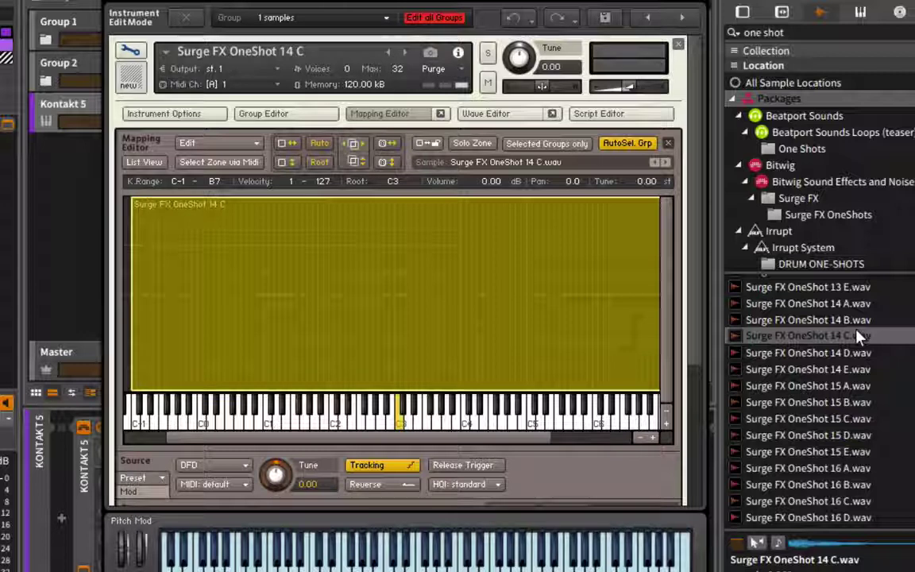
pyautogui.click(399, 426)
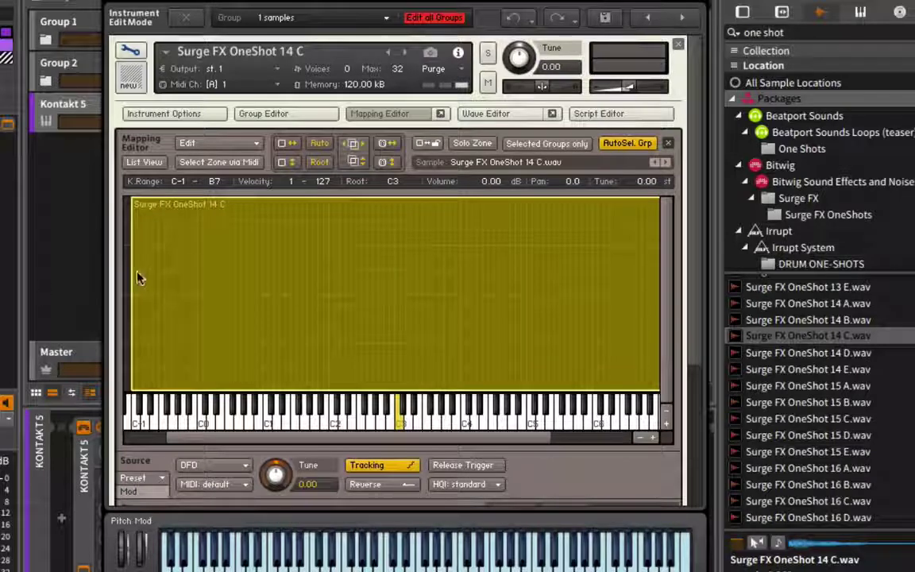
# Stretch the zone's low edge to B-2 with full 1–127 velocity, then close the Mapping Editor.
pyautogui.moveTo(138, 278); pyautogui.dragTo(423, 280)
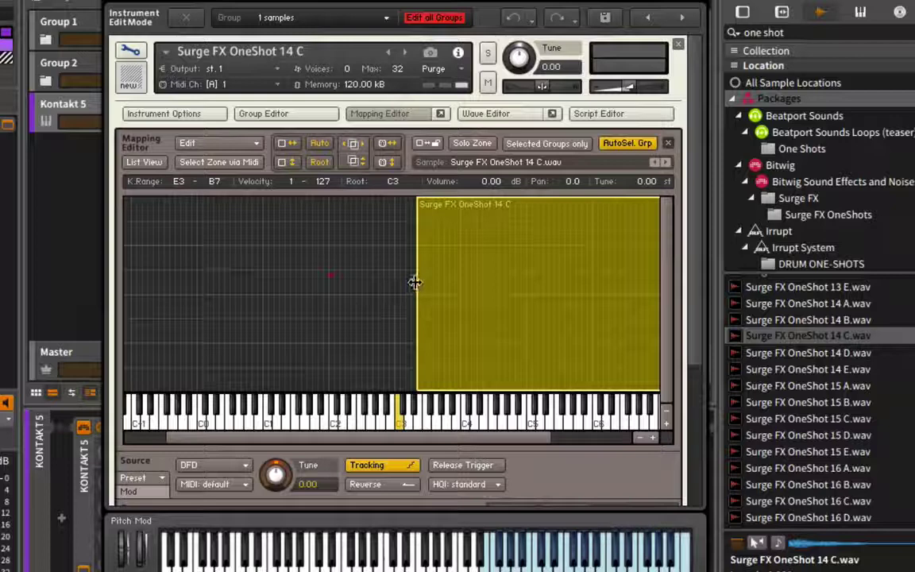
pyautogui.moveTo(415, 282); pyautogui.dragTo(122, 298)
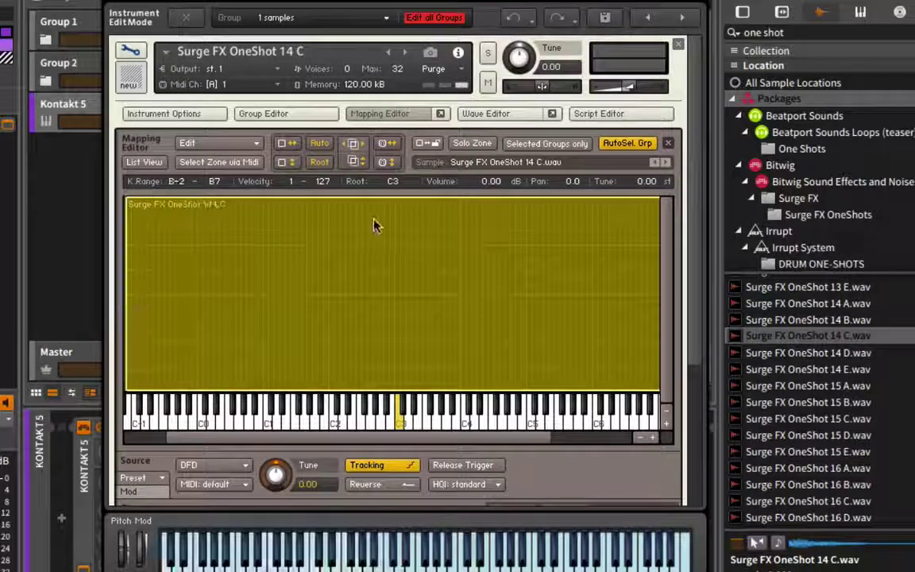
pyautogui.moveTo(374, 197); pyautogui.dragTo(385, 364)
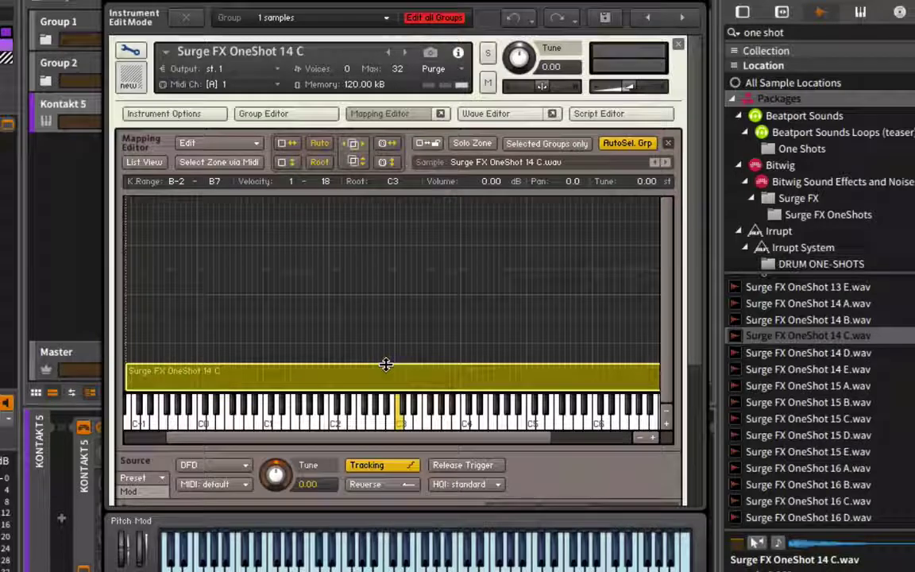
pyautogui.moveTo(386, 364); pyautogui.dragTo(392, 183)
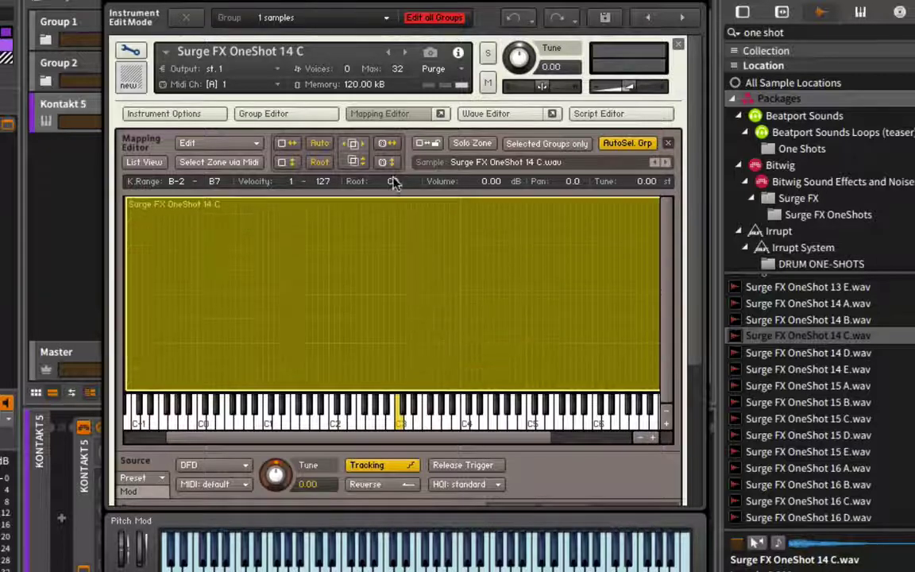
pyautogui.moveTo(405, 437); pyautogui.dragTo(459, 425)
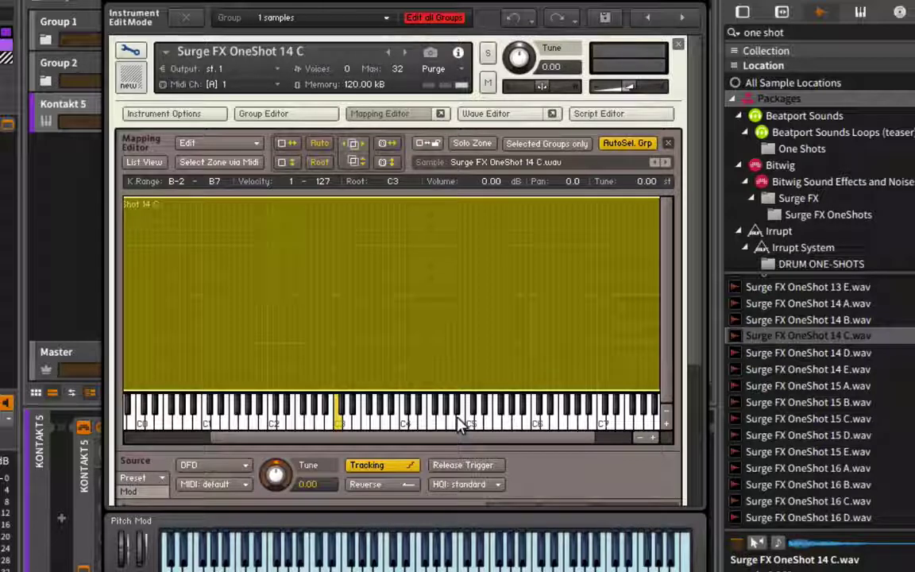
pyautogui.click(380, 116)
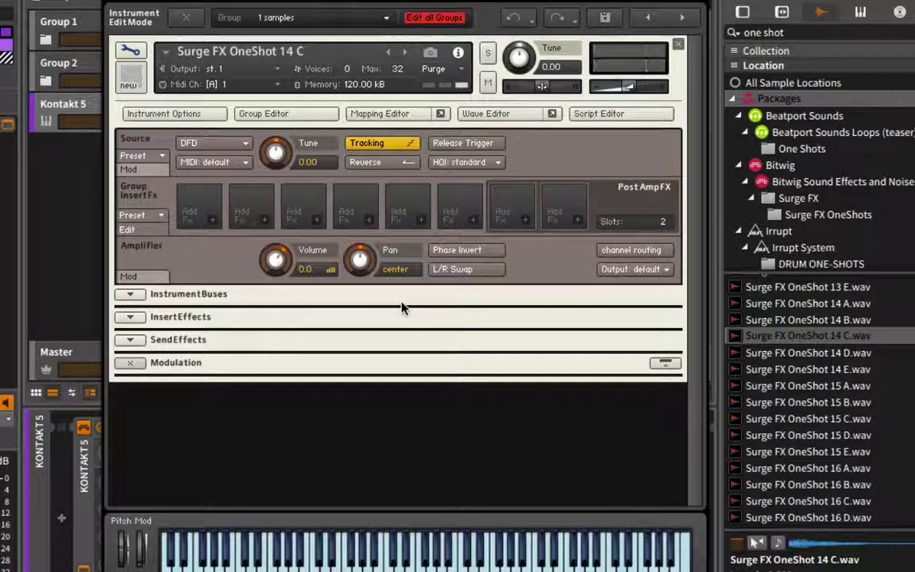
pyautogui.click(501, 114)
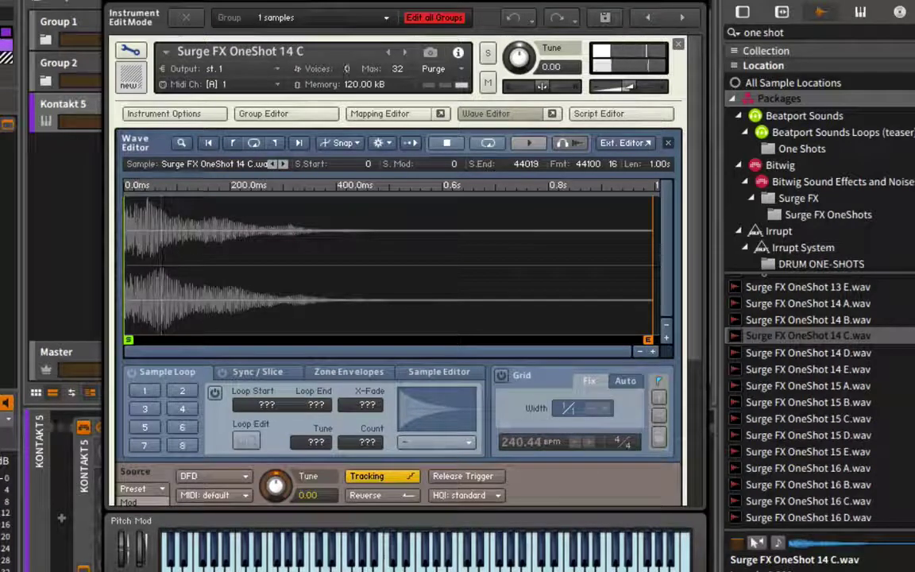
pyautogui.click(402, 371)
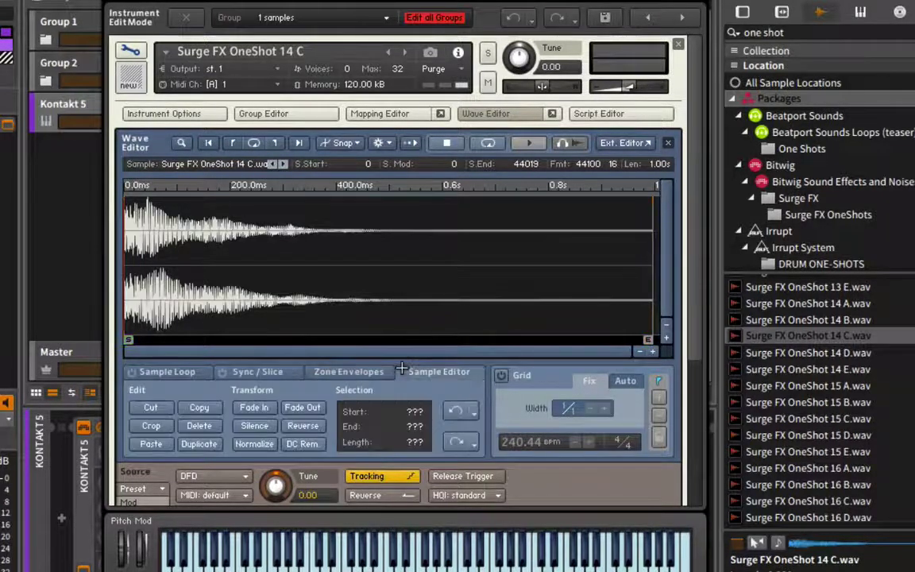
pyautogui.click(348, 371)
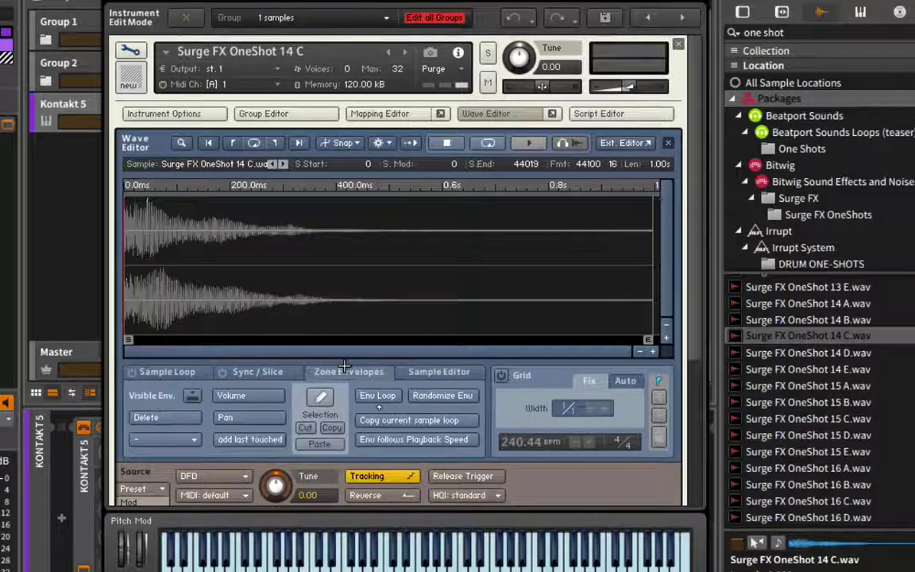
pyautogui.click(258, 371)
pyautogui.click(167, 370)
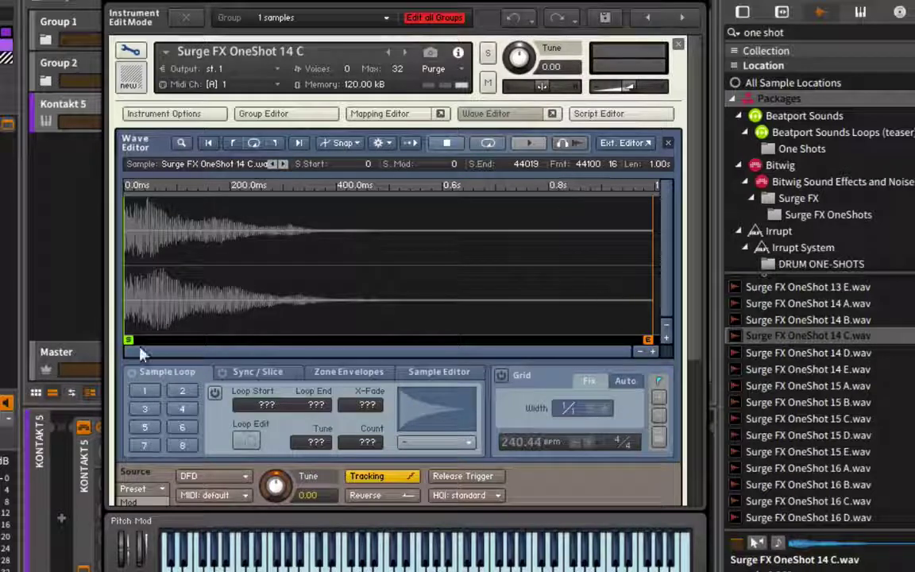
pyautogui.moveTo(128, 339)
pyautogui.mouseDown()
pyautogui.moveTo(270, 332)
pyautogui.moveTo(290, 340)
pyautogui.moveTo(127, 340)
pyautogui.mouseUp()
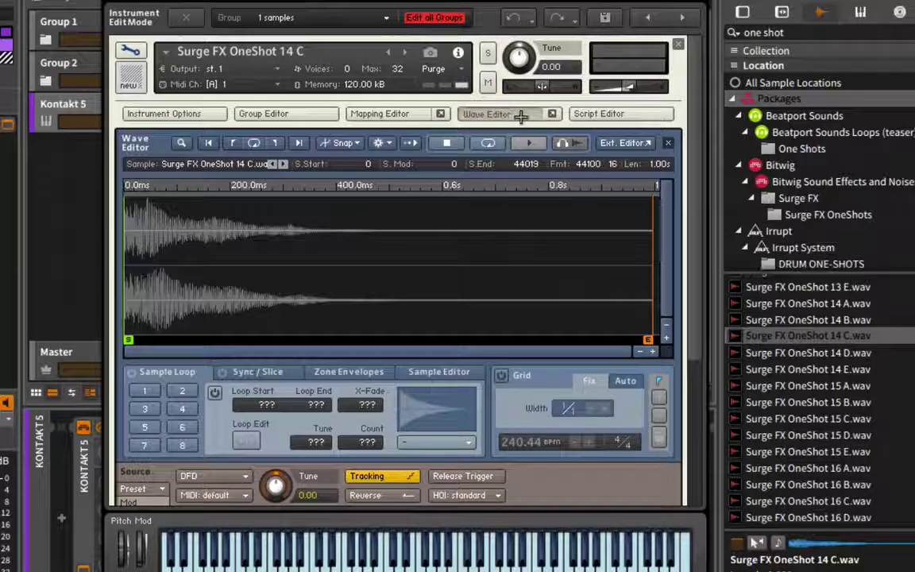
pyautogui.click(476, 115)
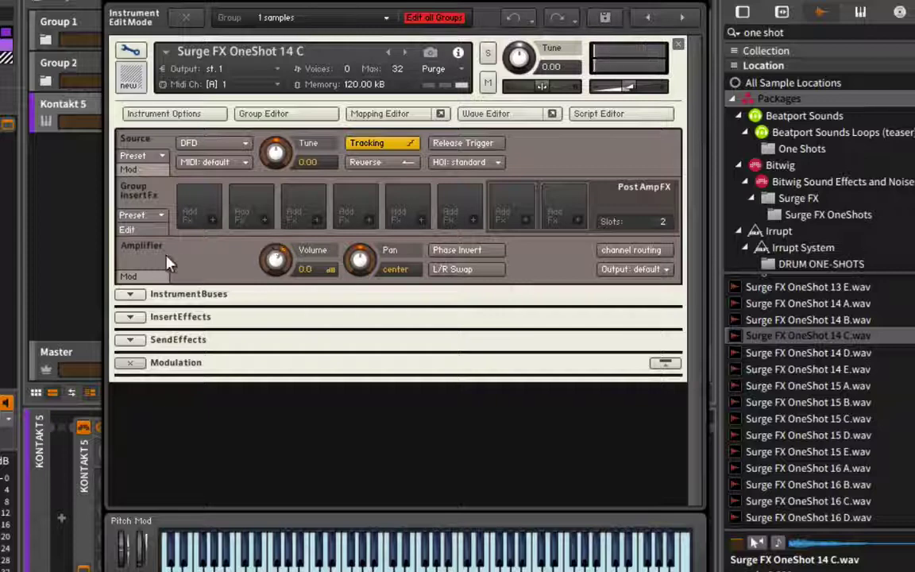
# Assign an AHDSR envelope to the amplifier volume through Envelopes > ahdsr.
pyautogui.click(137, 276)
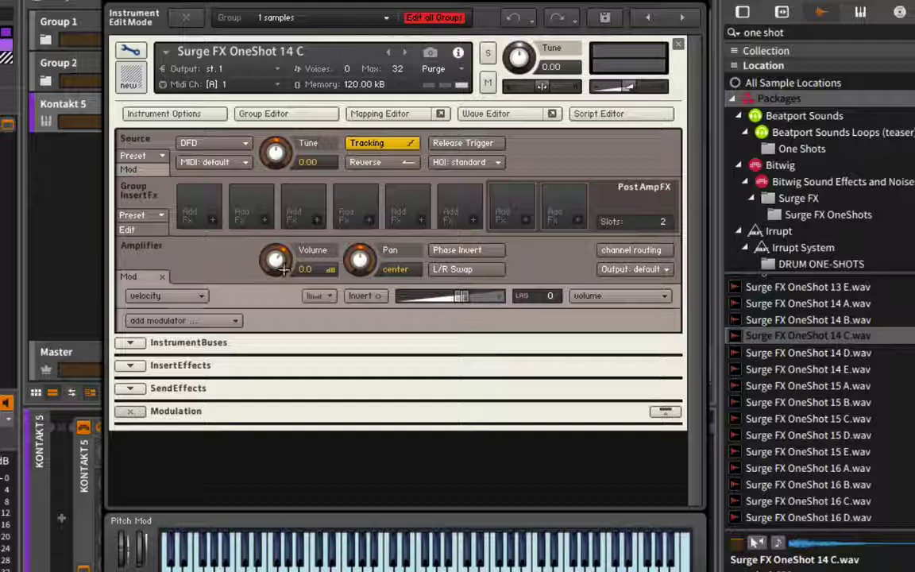
pyautogui.click(162, 276)
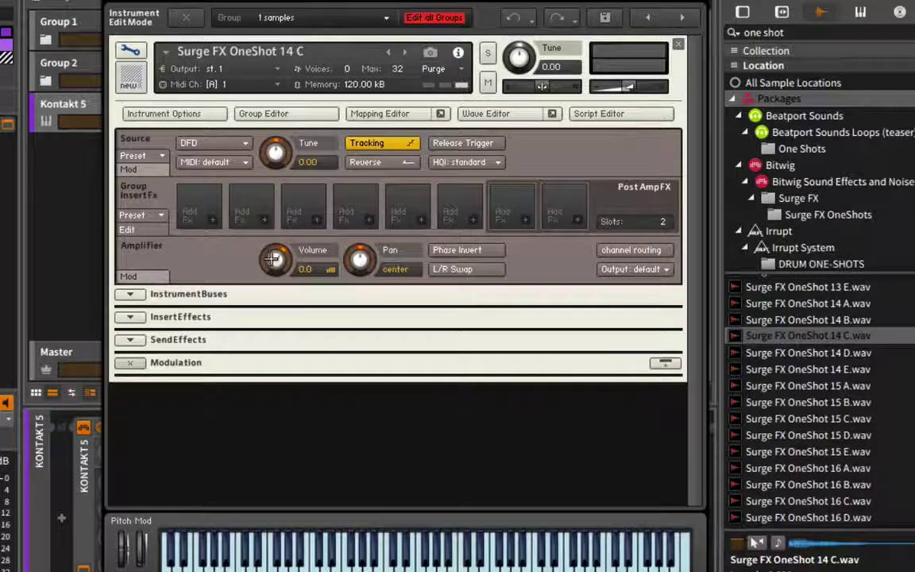
pyautogui.rightClick(272, 258)
pyautogui.moveTo(298, 300)
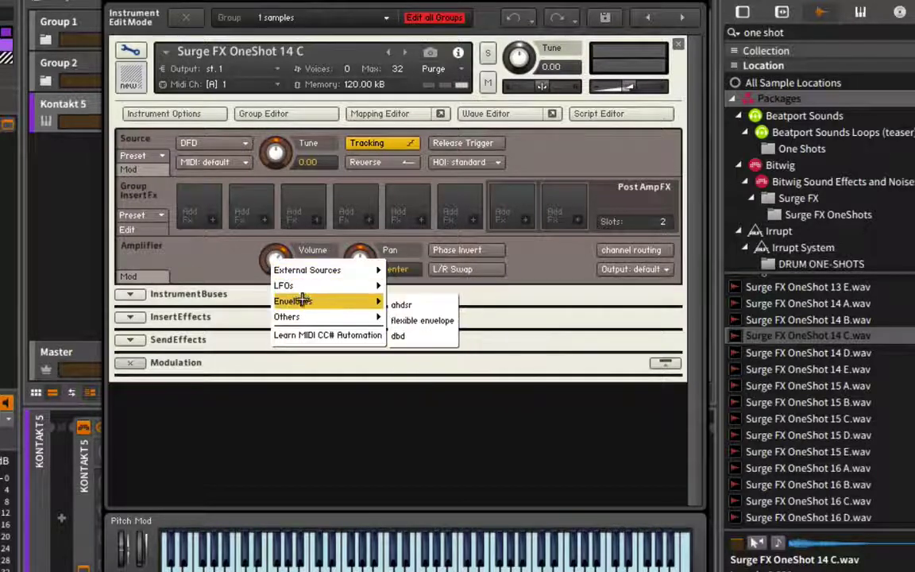
pyautogui.click(432, 304)
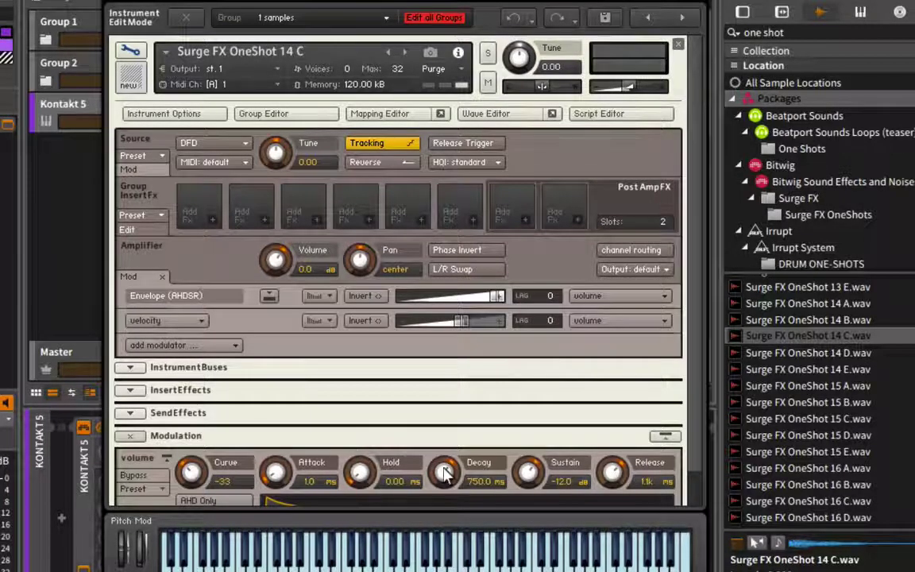
# Set the envelope's sustain to 0.0 dB and its release to about 10.6k ms.
pyautogui.scroll(-1, 413, 469)
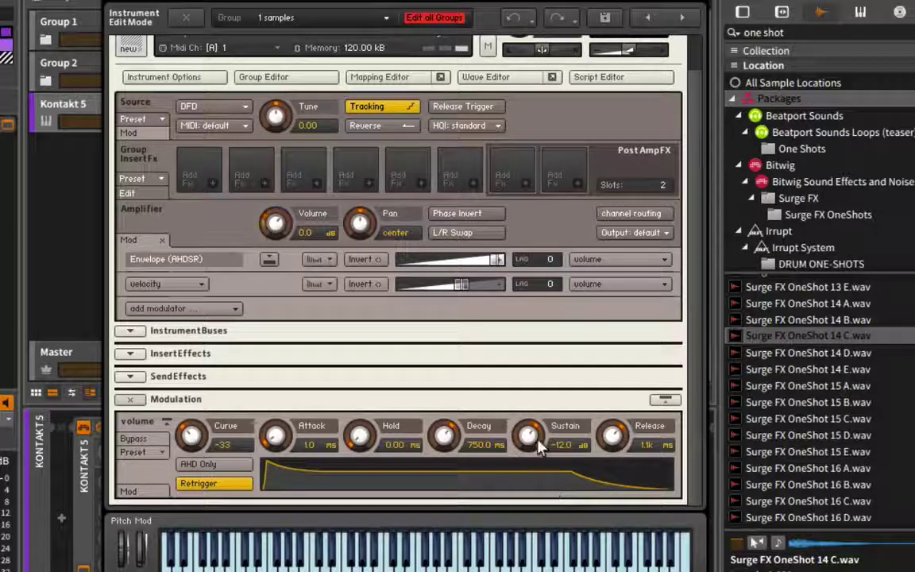
pyautogui.moveTo(536, 440); pyautogui.dragTo(541, 306)
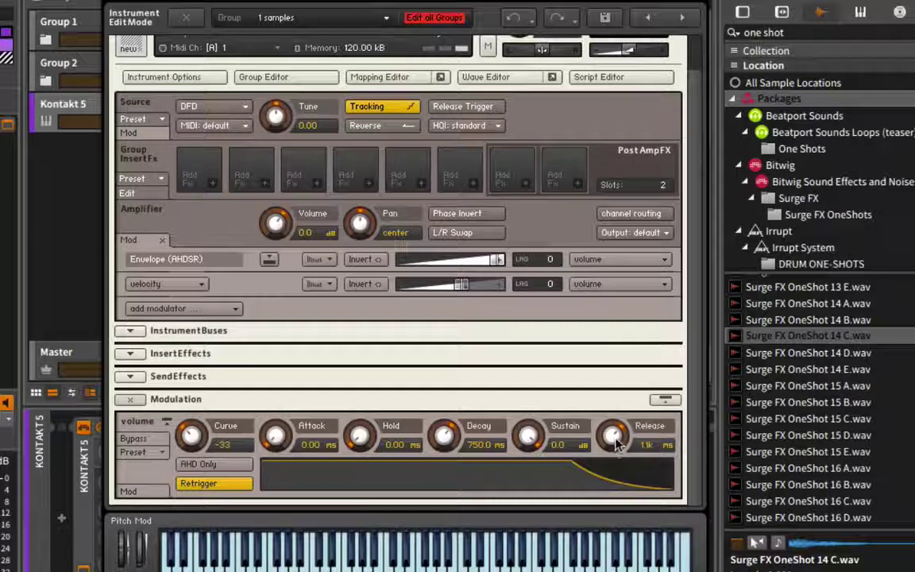
pyautogui.moveTo(615, 442); pyautogui.dragTo(611, 402)
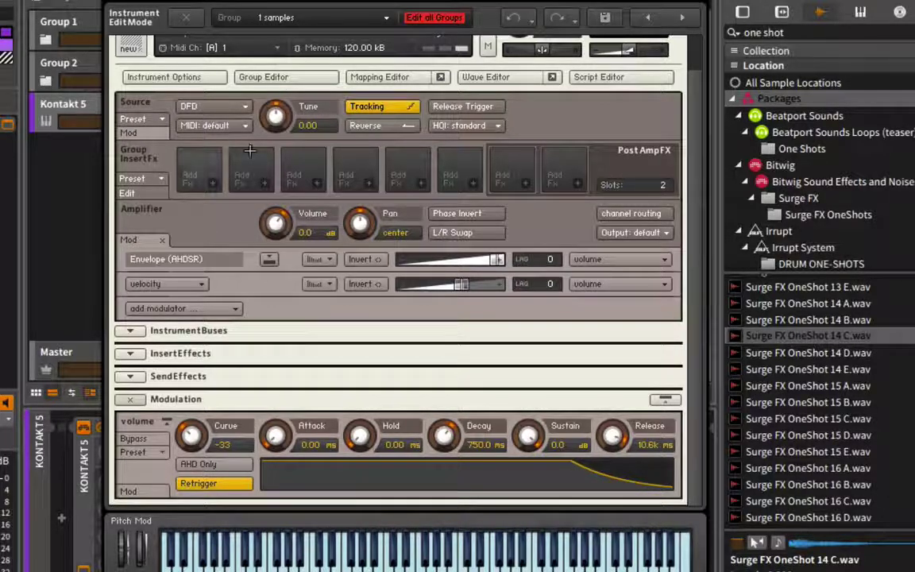
# Change the Source mode from DFD to tone machine.
pyautogui.click(194, 108)
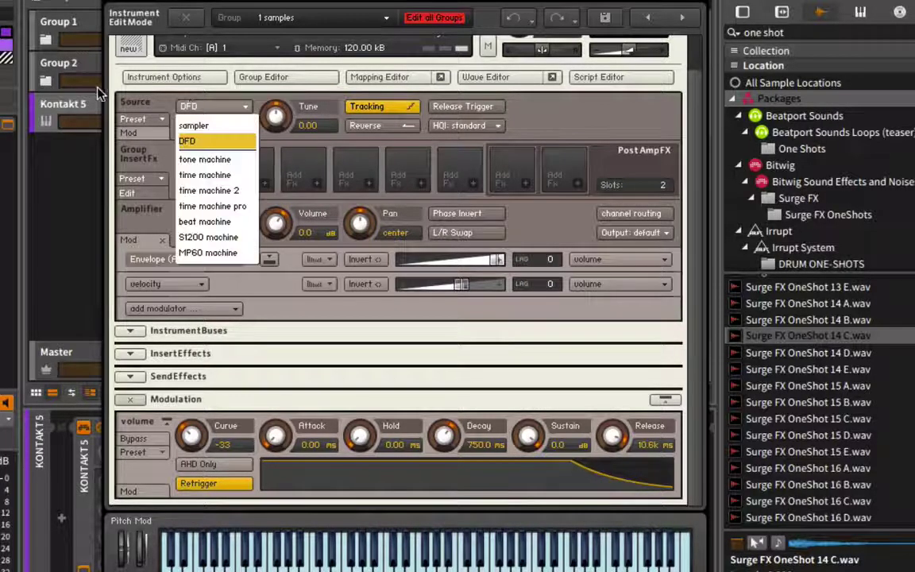
pyautogui.click(197, 96)
pyautogui.click(198, 99)
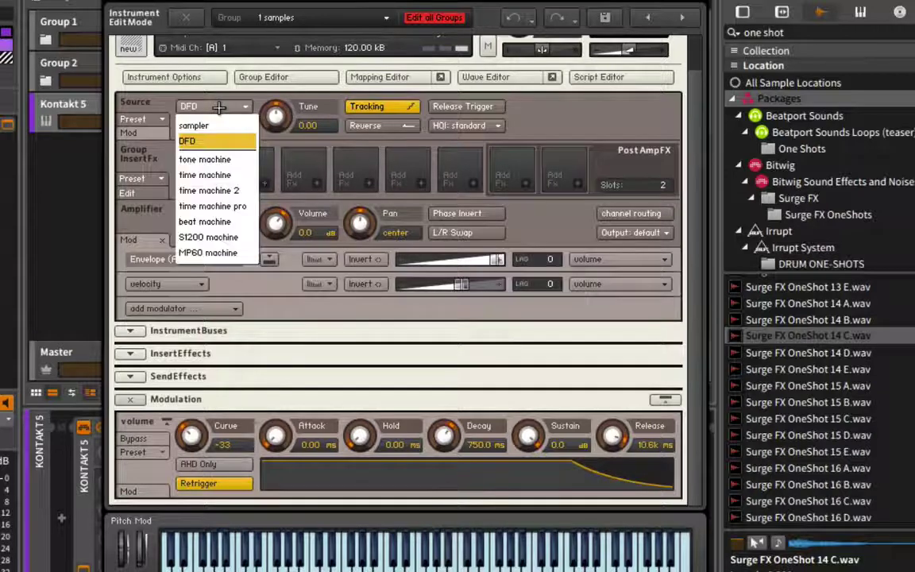
pyautogui.click(235, 161)
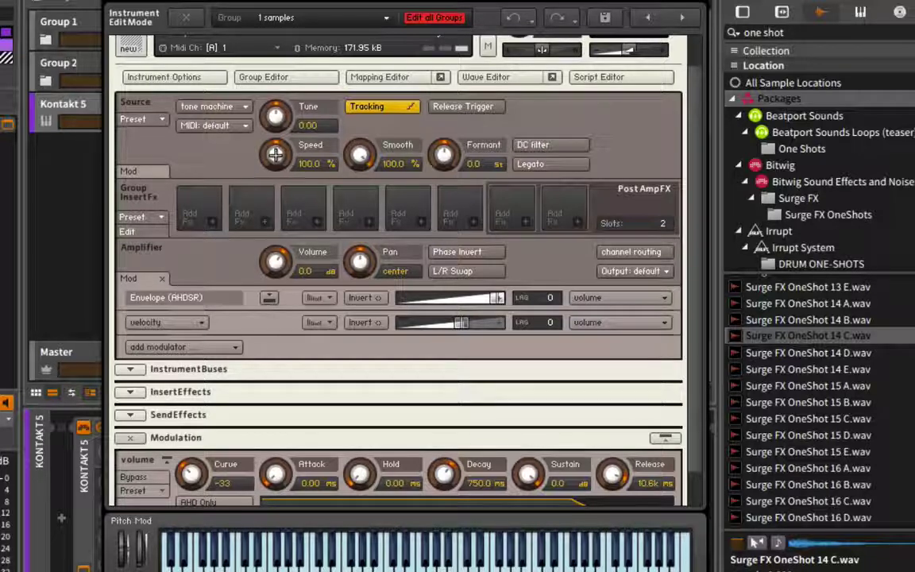
# Set the tone machine to Speed 41.3 %, Smooth 16.8 % and Formant 0.6 st.
pyautogui.moveTo(275, 154); pyautogui.dragTo(274, 262)
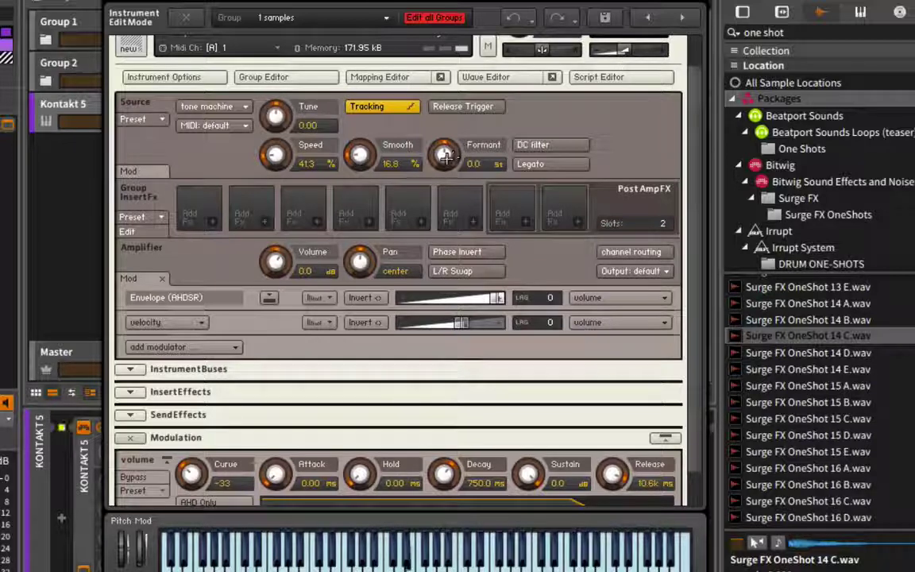
pyautogui.moveTo(446, 156)
pyautogui.mouseDown()
pyautogui.moveTo(460, 43)
pyautogui.moveTo(452, 184)
pyautogui.moveTo(405, 192)
pyautogui.moveTo(405, 243)
pyautogui.moveTo(431, 127)
pyautogui.moveTo(389, 73)
pyautogui.moveTo(381, 140)
pyautogui.moveTo(443, 153)
pyautogui.mouseUp()
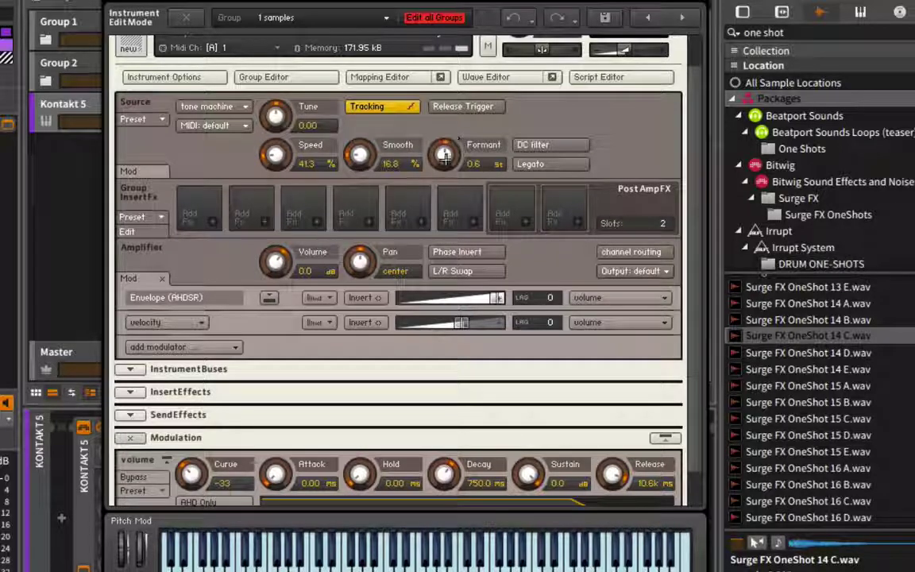
# Route a 1.0 Hz sine LFO to Formant and show its settings with phase 0.
pyautogui.rightClick(445, 155)
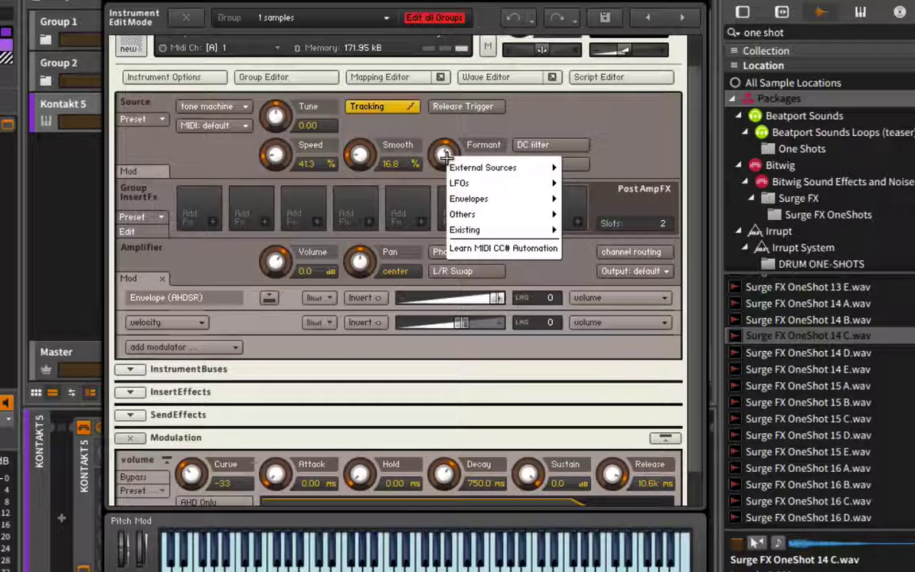
pyautogui.moveTo(487, 183)
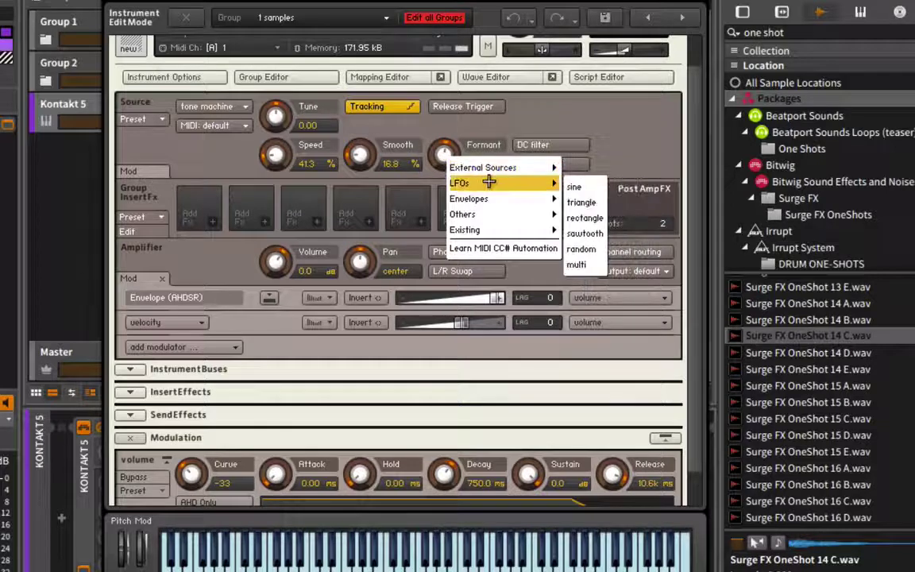
pyautogui.click(584, 187)
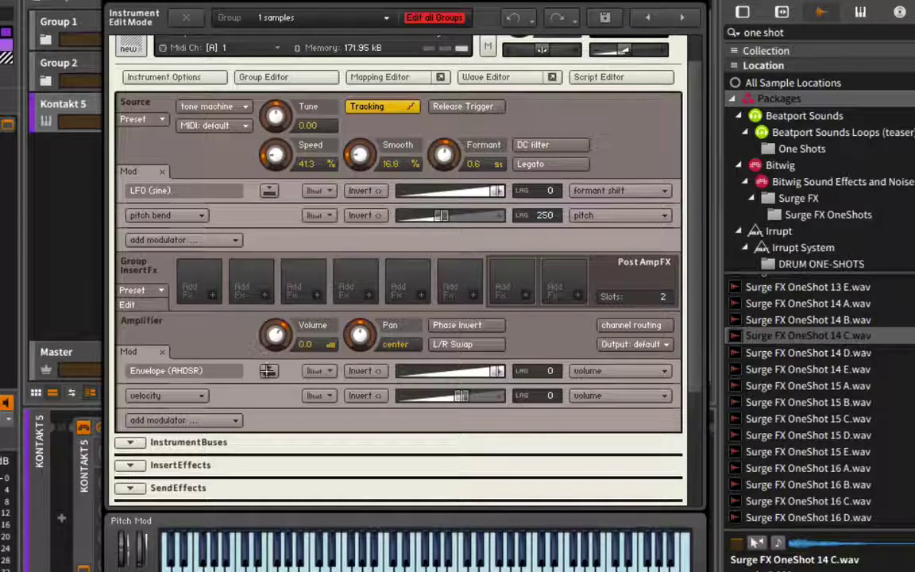
pyautogui.click(162, 351)
pyautogui.click(270, 191)
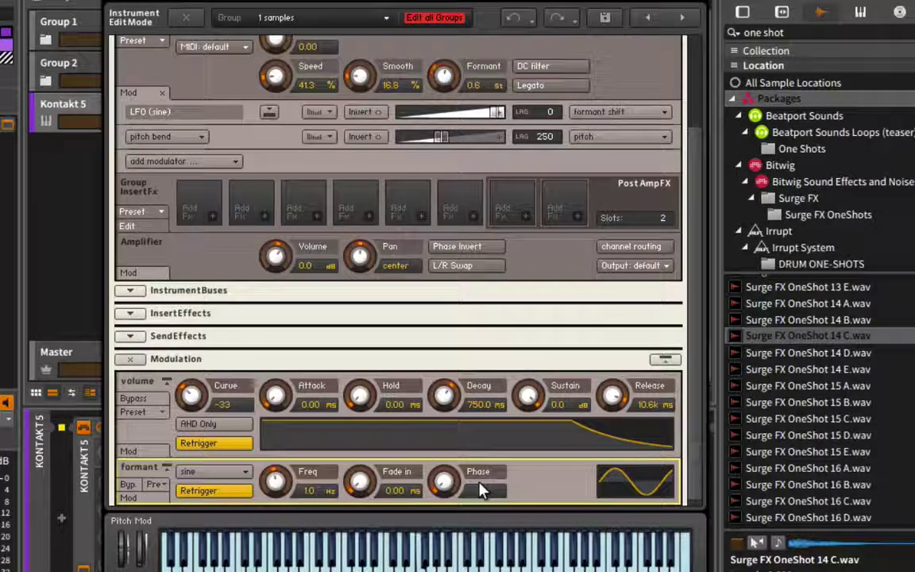
pyautogui.press('Return')
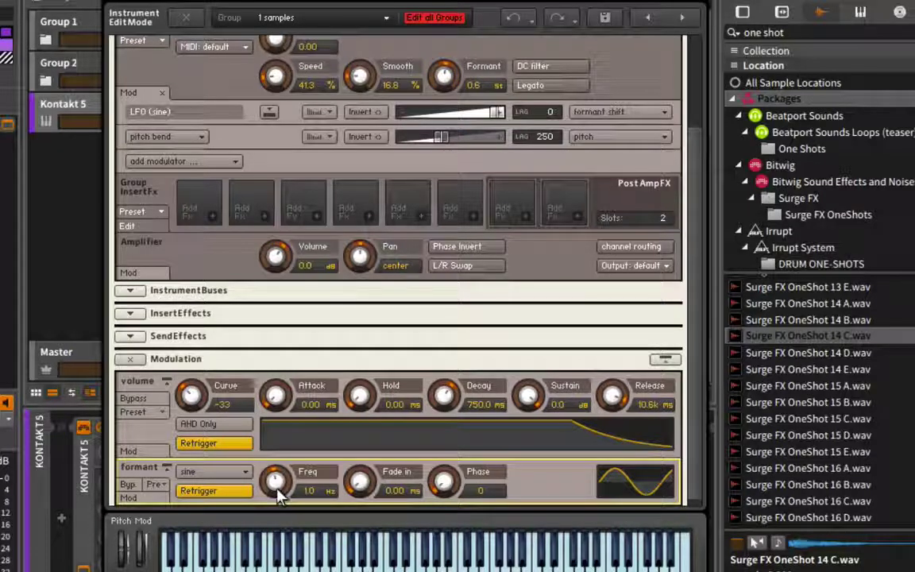
# Sync the formant LFO to 32'th notes with a Freq of 3.
pyautogui.moveTo(280, 492); pyautogui.dragTo(269, 467)
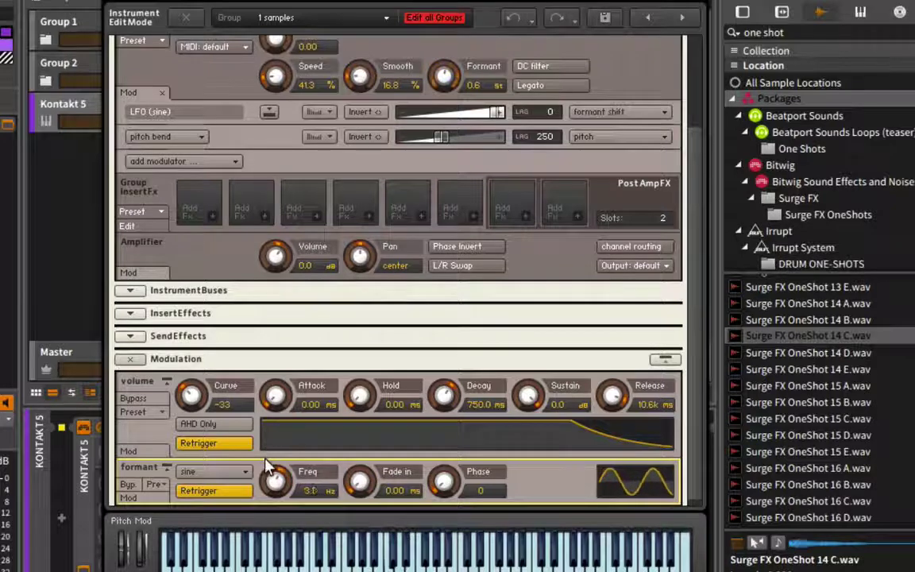
pyautogui.doubleClick(321, 491)
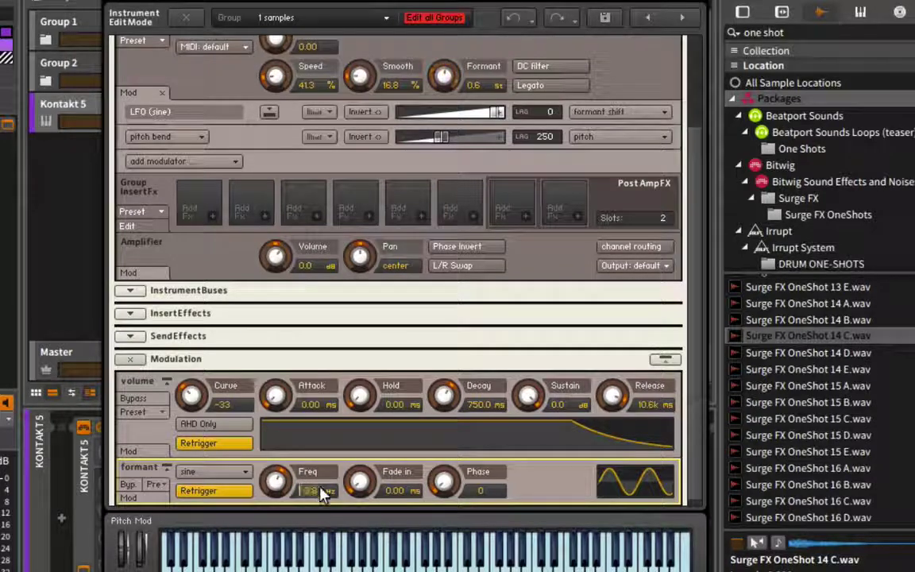
pyautogui.click(321, 489)
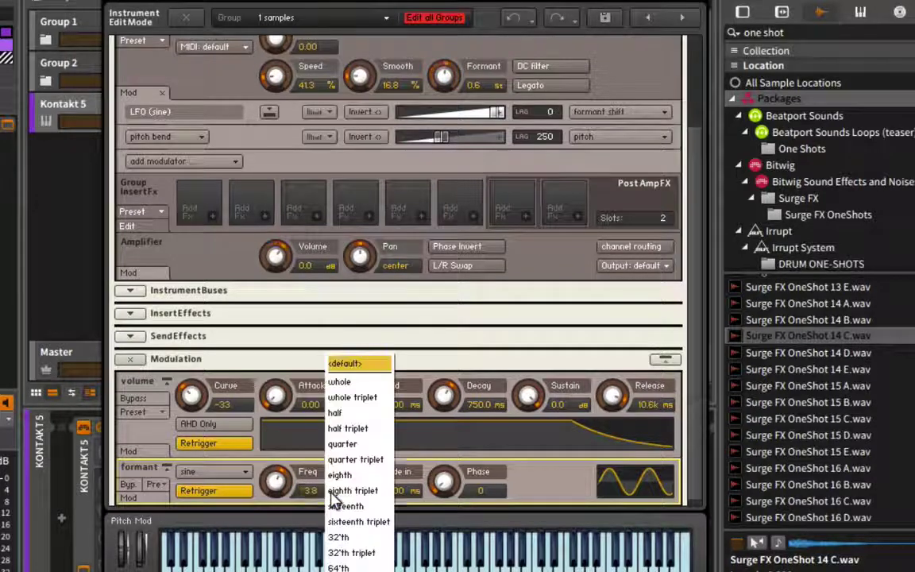
pyautogui.click(372, 539)
pyautogui.moveTo(278, 499); pyautogui.dragTo(298, 535)
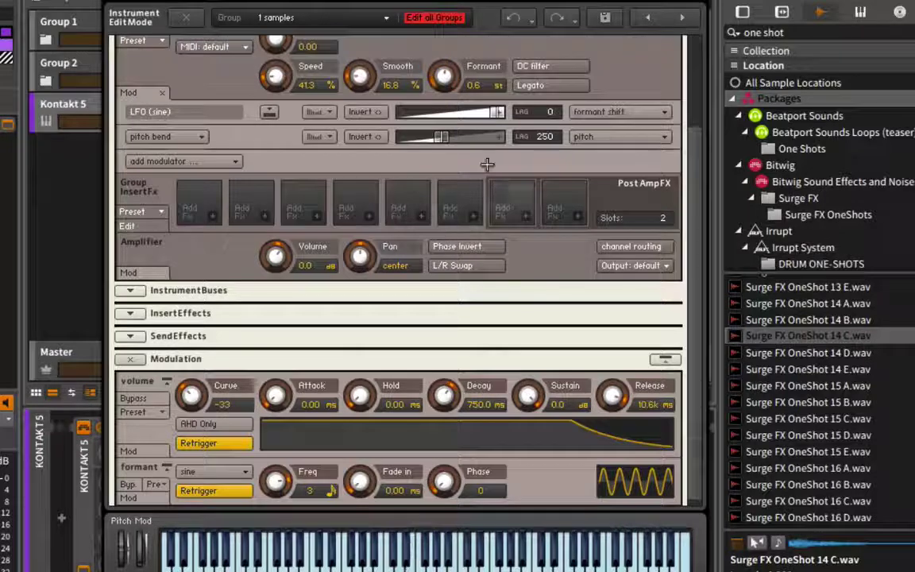
# Lower the LFO's formant modulation depth to about 3 %.
pyautogui.scroll(3, 430, 110)
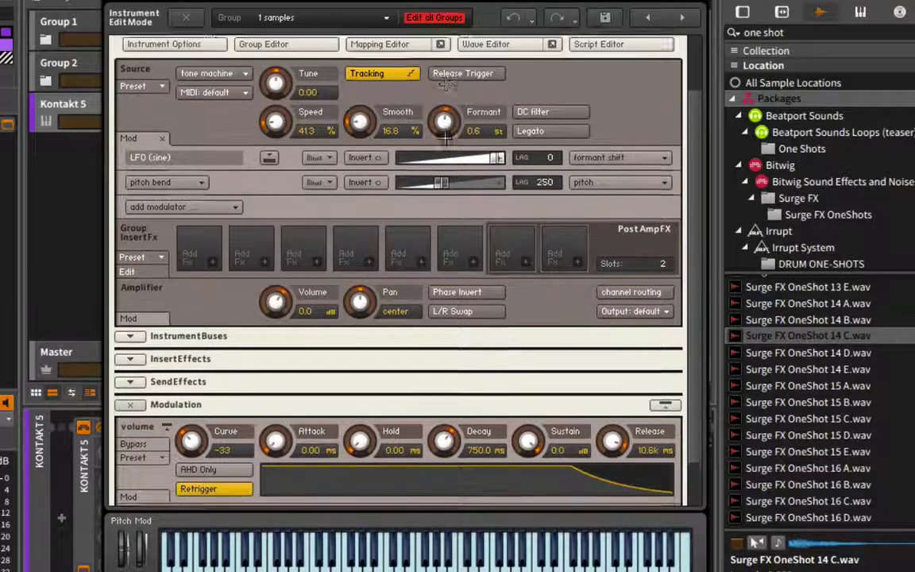
pyautogui.scroll(-1, 348, 210)
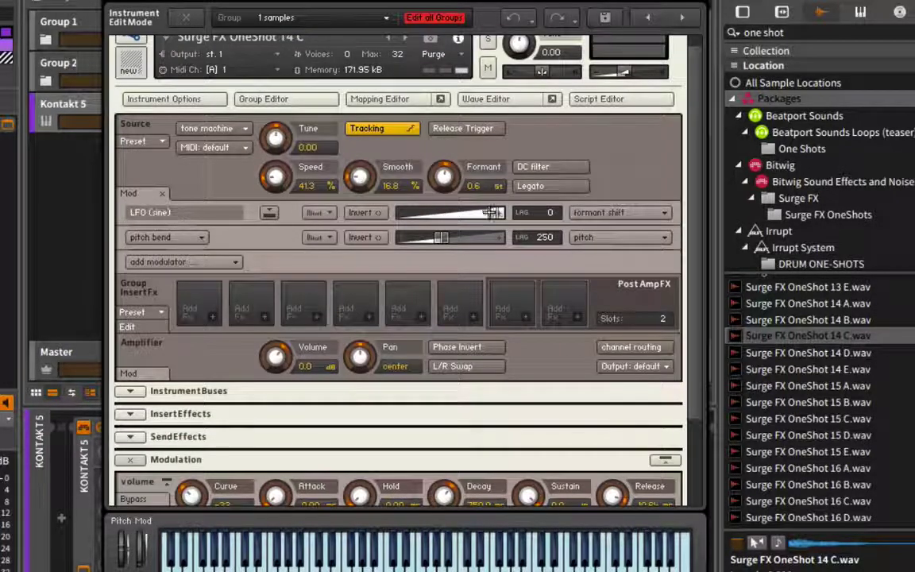
pyautogui.moveTo(408, 212); pyautogui.dragTo(457, 216)
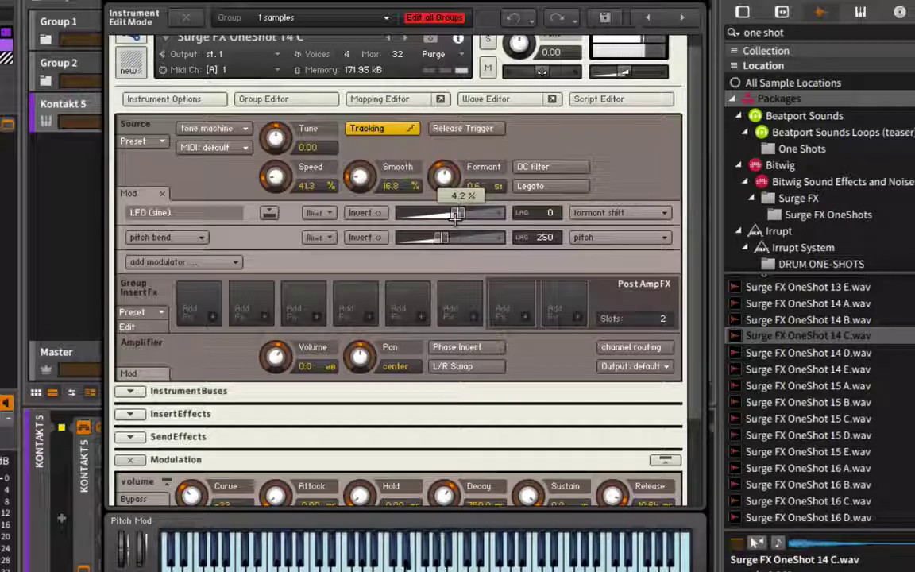
pyautogui.moveTo(457, 216); pyautogui.dragTo(448, 221)
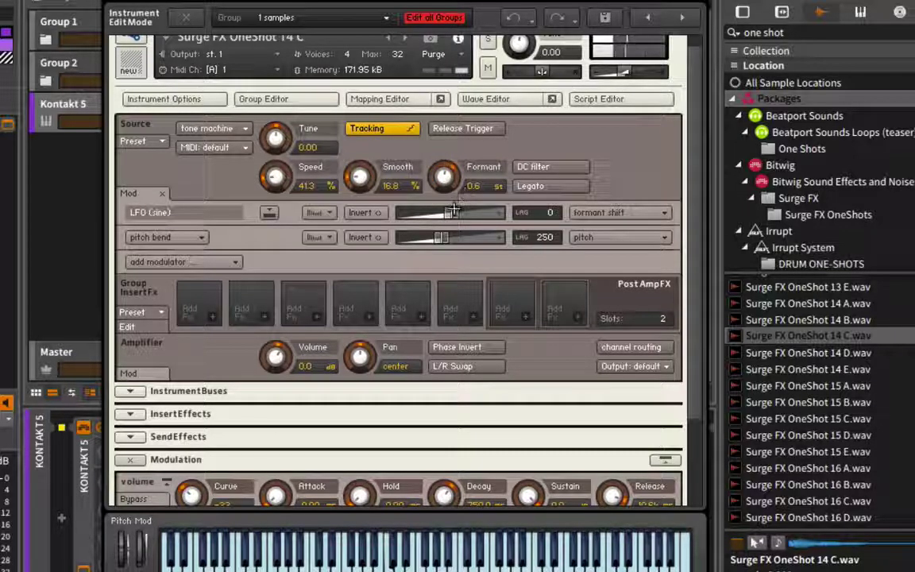
pyautogui.moveTo(448, 220); pyautogui.dragTo(461, 212)
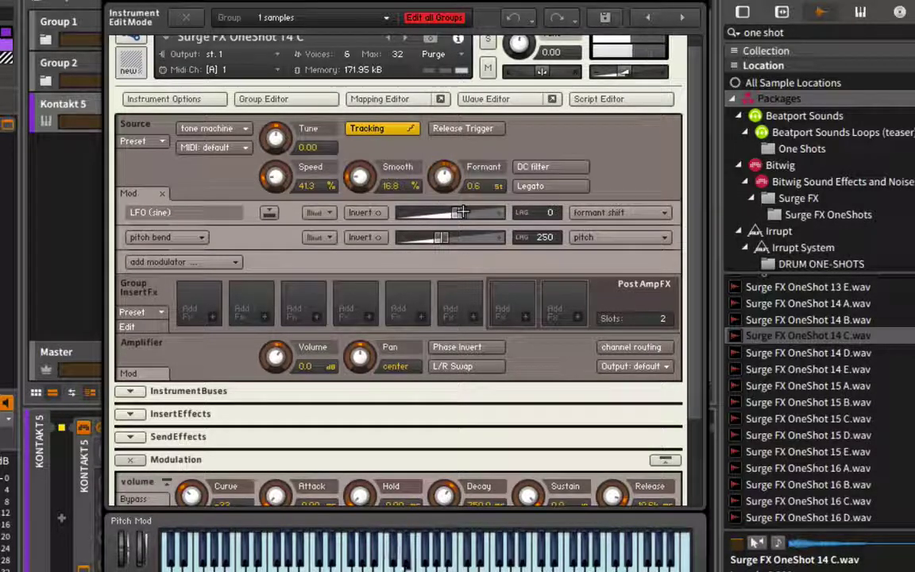
pyautogui.click(163, 194)
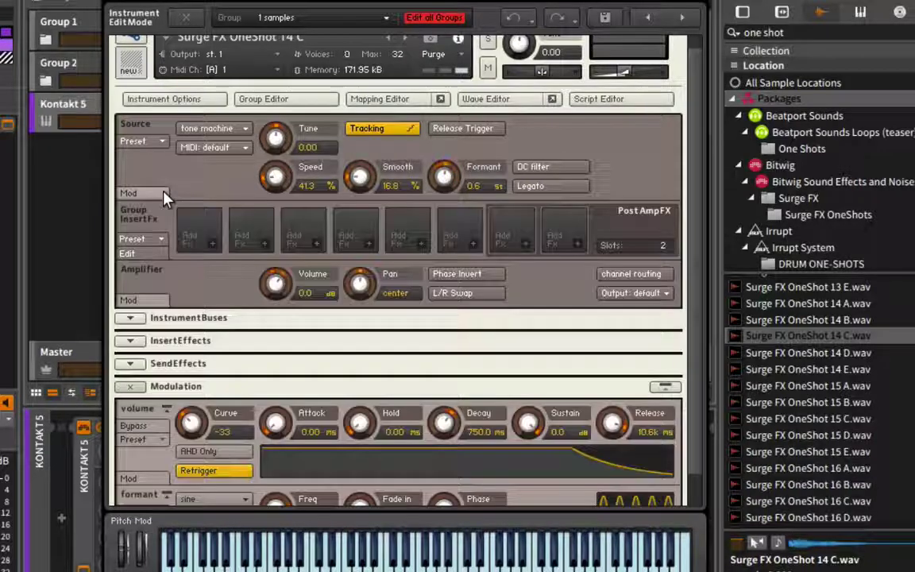
# Limit the instrument to 1 maximum voice for monophonic play, leaving Legato off.
pyautogui.click(564, 188)
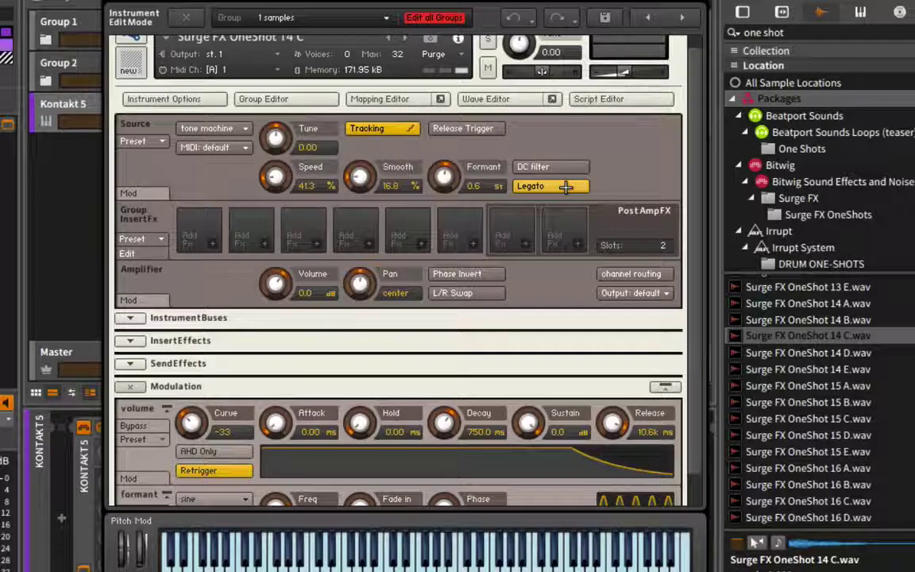
pyautogui.click(566, 185)
pyautogui.scroll(1, 565, 186)
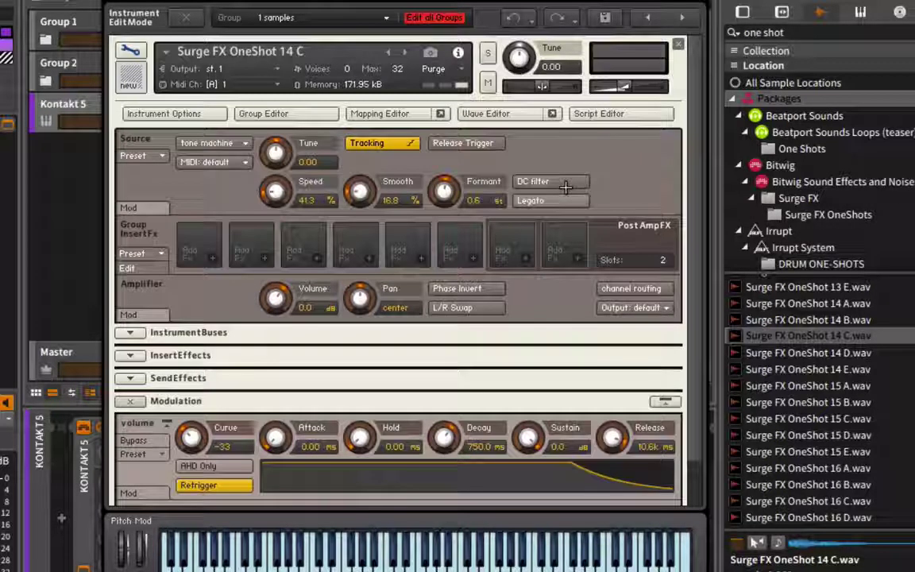
pyautogui.click(132, 51)
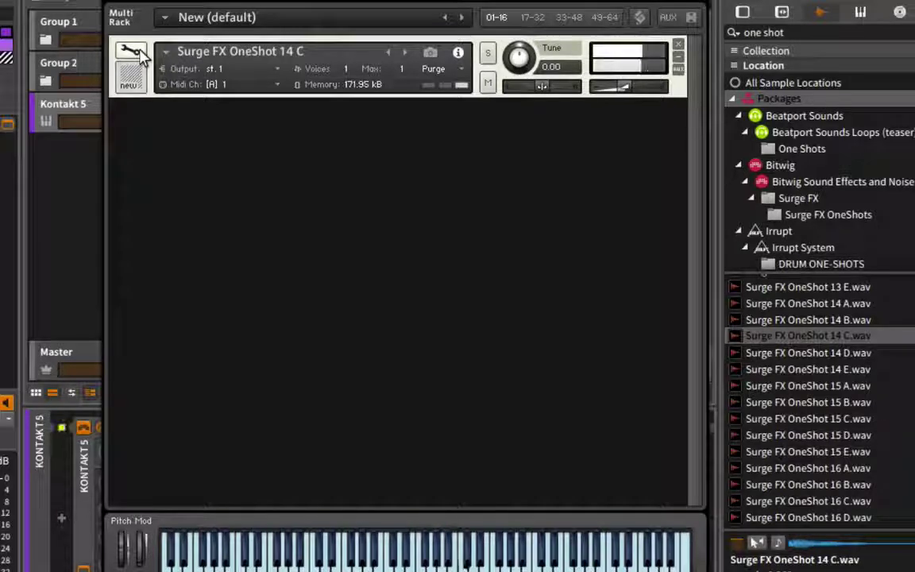
pyautogui.click(132, 51)
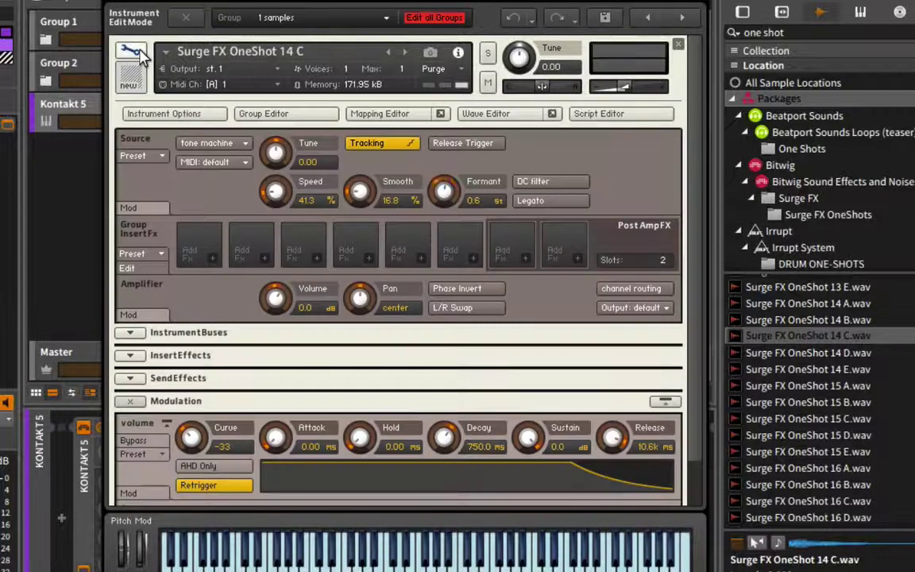
pyautogui.scroll(-2, 405, 194)
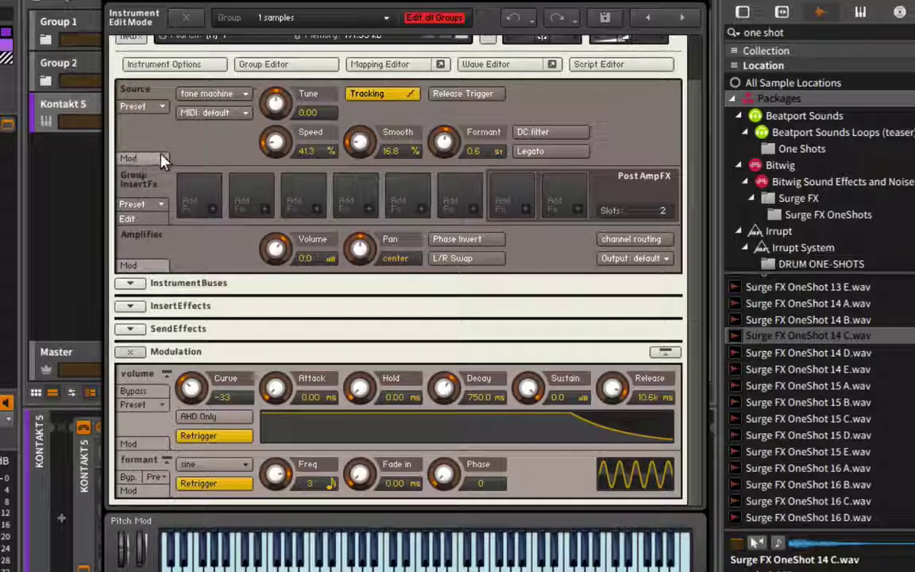
# Insert a Legacy LP4 low-pass filter in the first group insert slot, cutoff about 1.3 kHz, resonance 27.1 %.
pyautogui.click(213, 210)
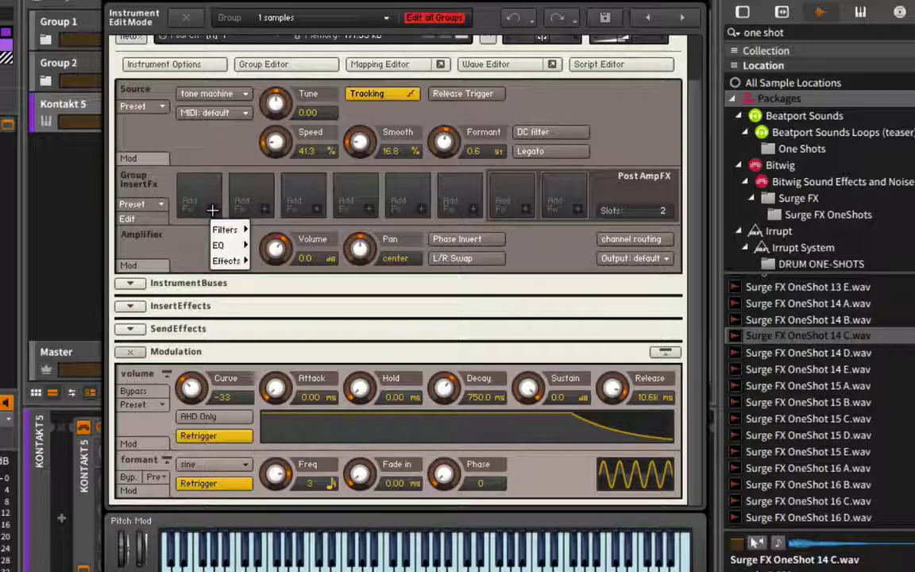
pyautogui.moveTo(222, 228)
pyautogui.moveTo(265, 238)
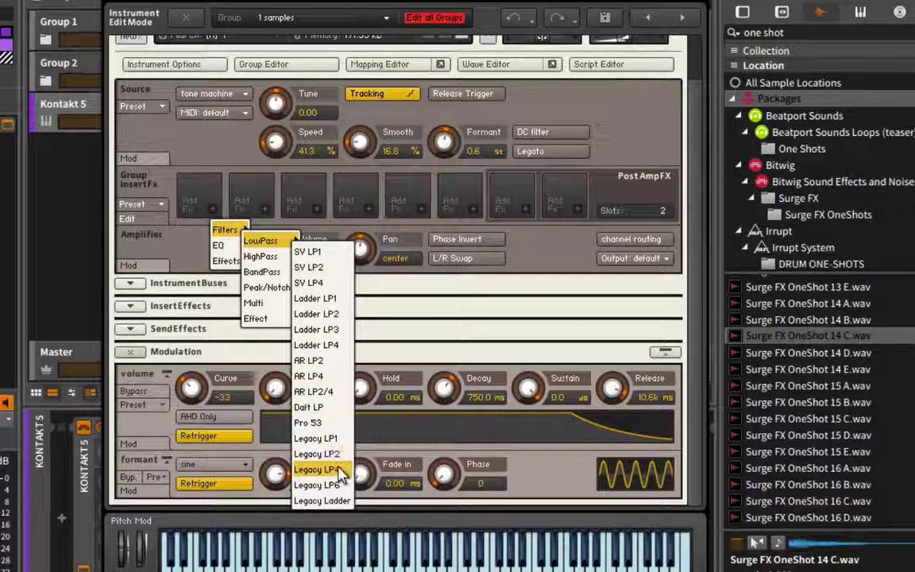
pyautogui.click(318, 470)
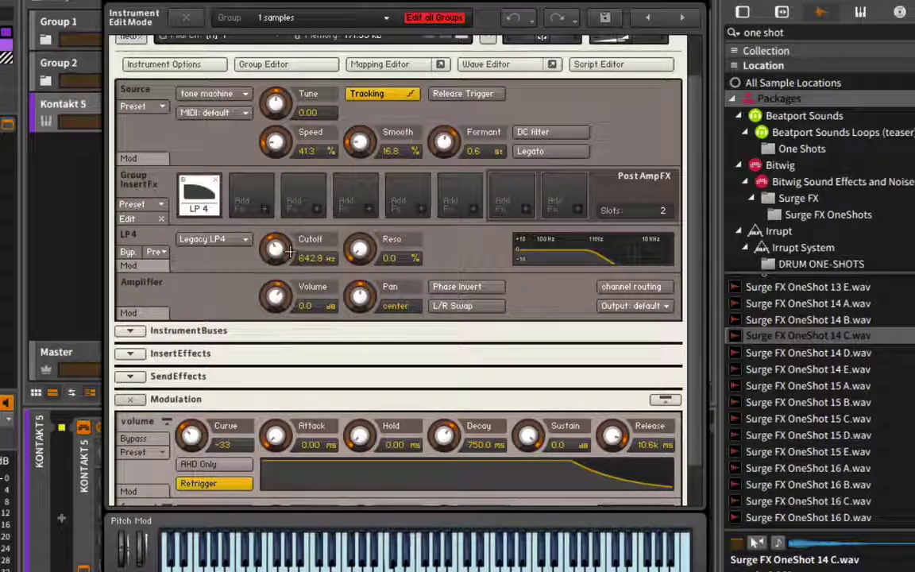
pyautogui.moveTo(278, 239); pyautogui.dragTo(356, 193)
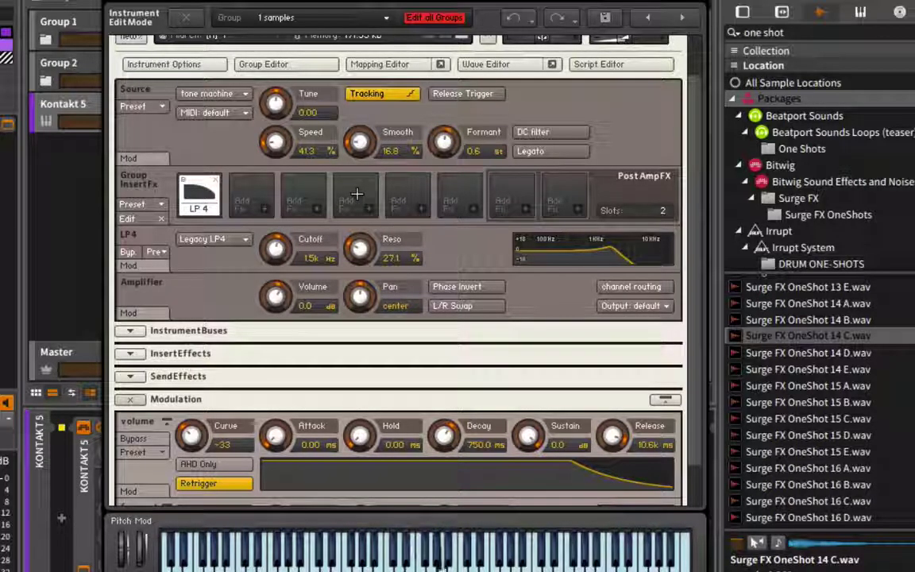
pyautogui.moveTo(276, 249); pyautogui.dragTo(277, 265)
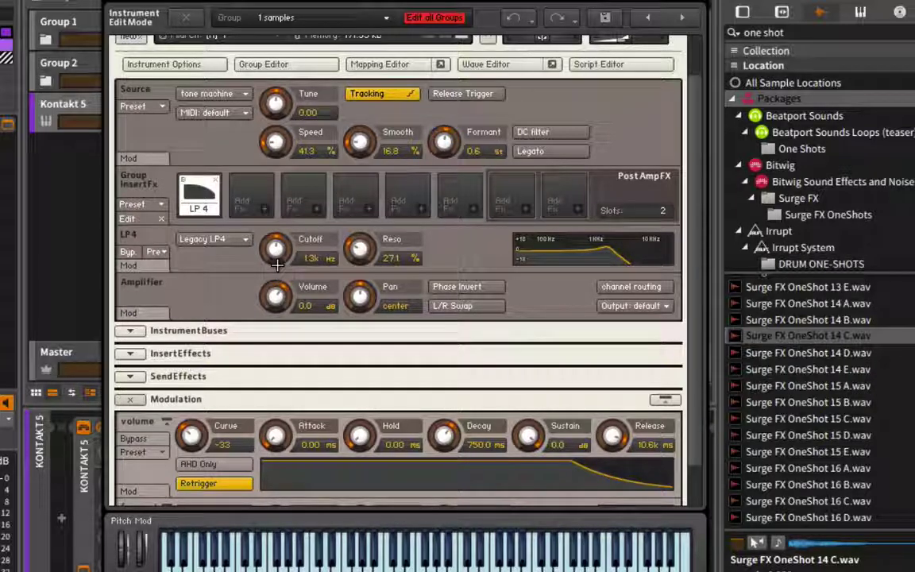
# Assign an AHDSR envelope to the LP4 cutoff and reduce its modulation amount.
pyautogui.rightClick(276, 255)
pyautogui.moveTo(334, 295)
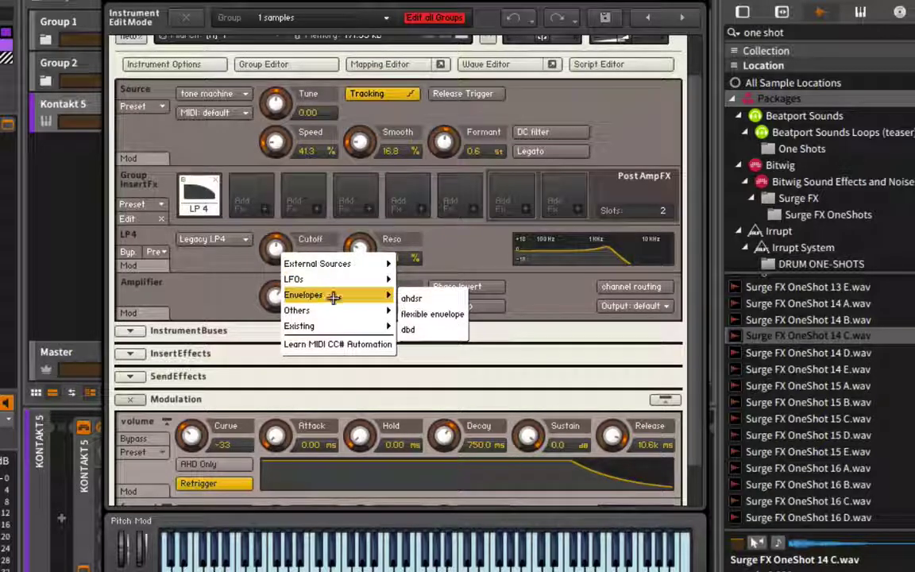
pyautogui.click(456, 299)
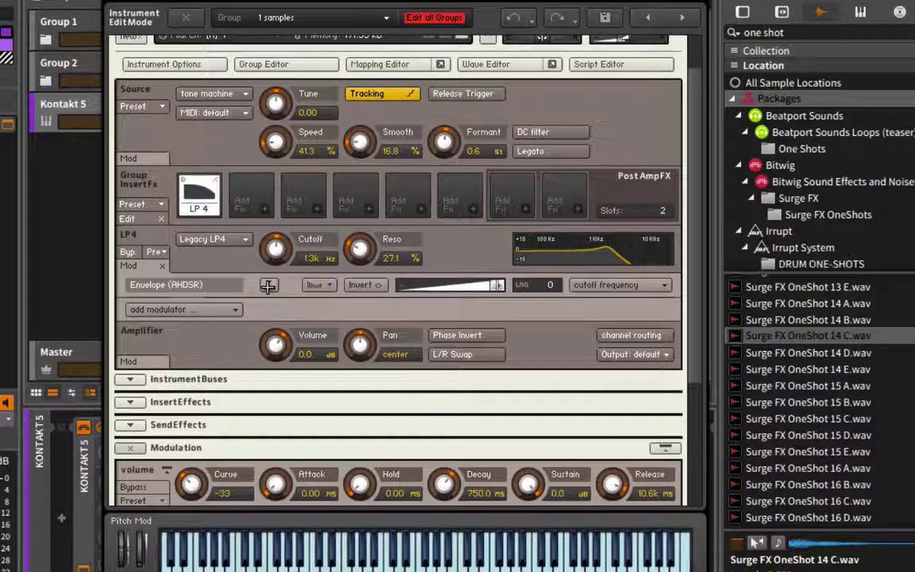
pyautogui.click(268, 286)
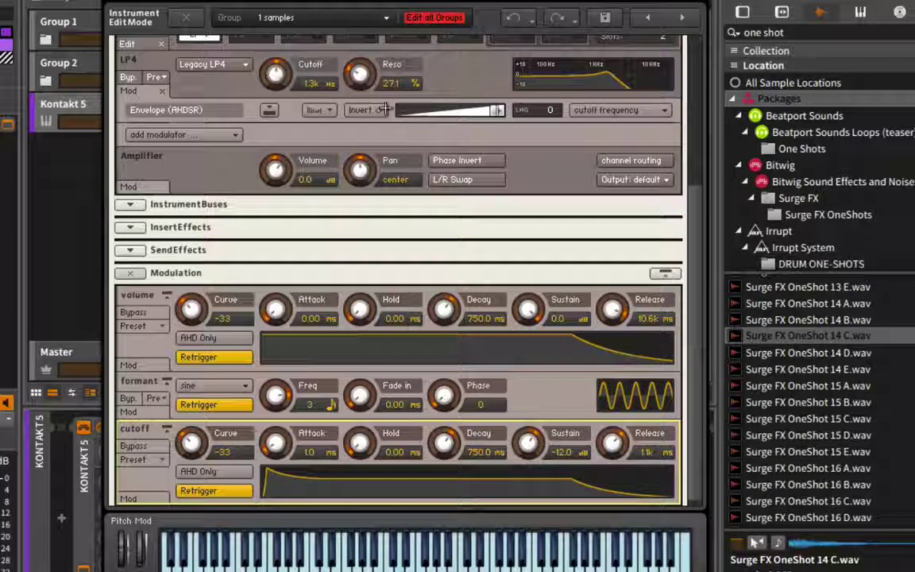
pyautogui.moveTo(494, 109); pyautogui.dragTo(469, 116)
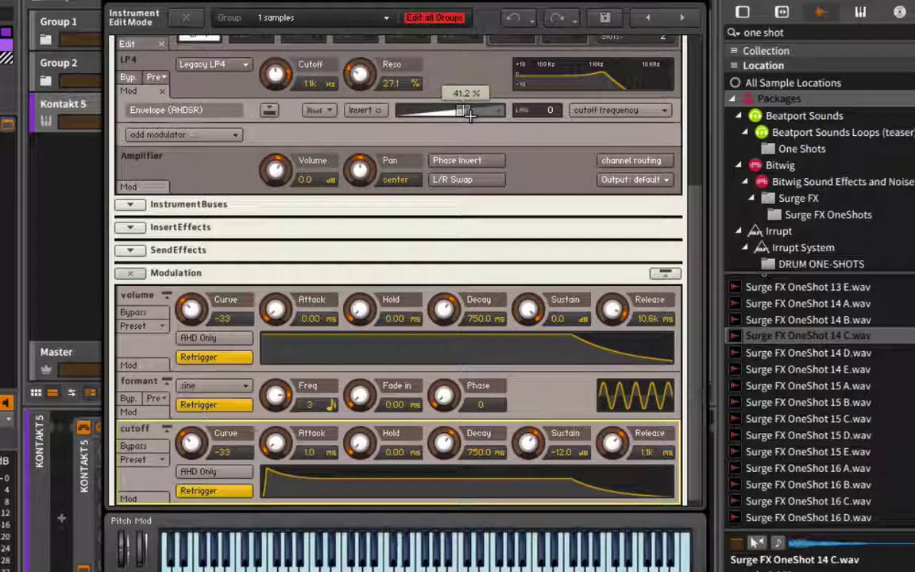
# Shape the cutoff envelope: 143 ms decay, -inf sustain, 1.1k ms release, and a steeper curve.
pyautogui.moveTo(443, 442); pyautogui.dragTo(643, 451)
pyautogui.moveTo(540, 447); pyautogui.dragTo(433, 500)
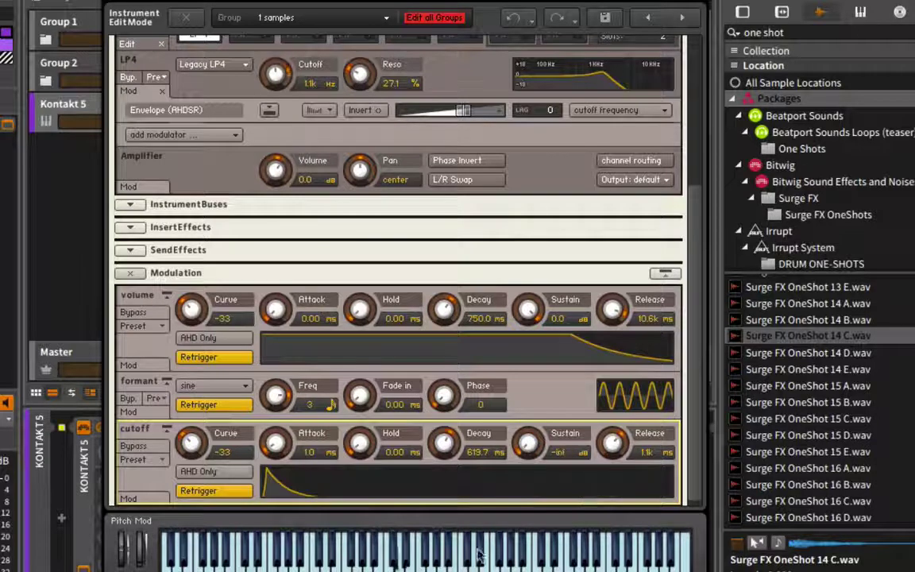
pyautogui.moveTo(453, 452); pyautogui.dragTo(514, 475)
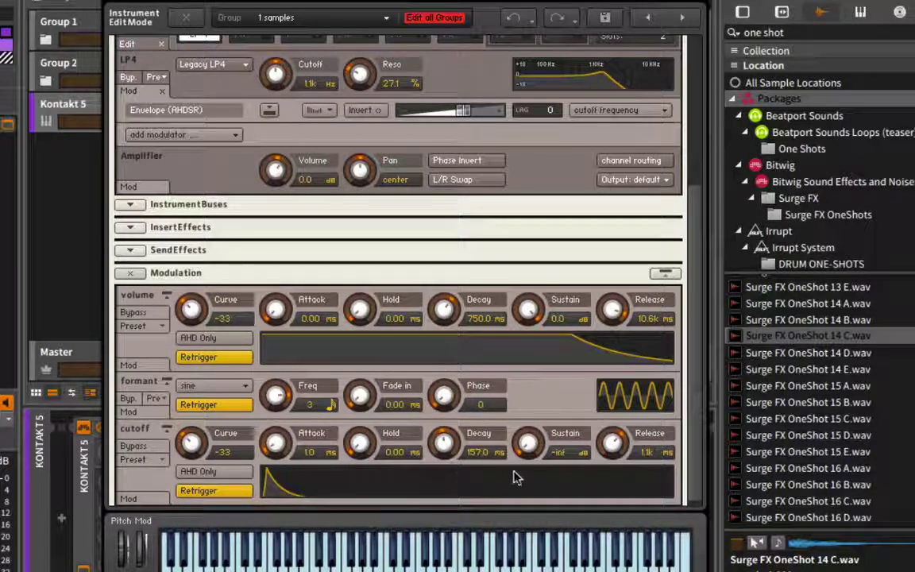
pyautogui.moveTo(616, 446); pyautogui.dragTo(605, 429)
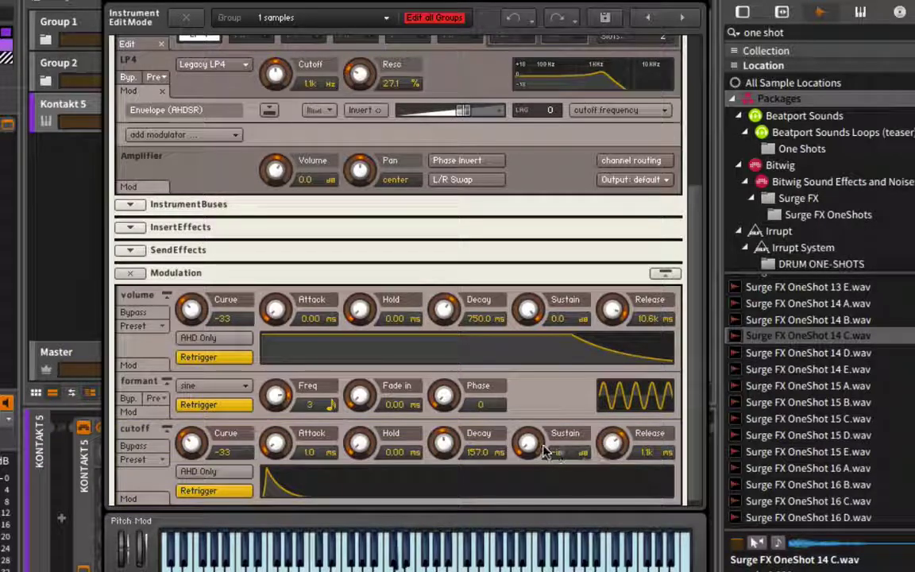
pyautogui.moveTo(445, 443)
pyautogui.mouseDown()
pyautogui.moveTo(452, 458)
pyautogui.moveTo(449, 436)
pyautogui.mouseUp()
pyautogui.moveTo(189, 444); pyautogui.dragTo(178, 391)
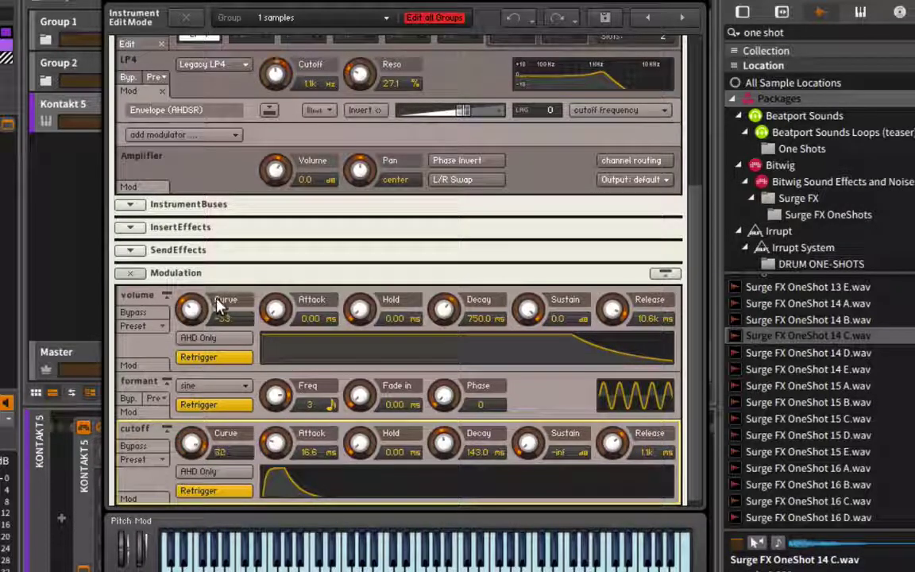
# Set the cutoff envelope curve to -89 and collapse the Modulation section.
pyautogui.moveTo(205, 459)
pyautogui.mouseDown()
pyautogui.moveTo(205, 450)
pyautogui.moveTo(205, 488)
pyautogui.moveTo(198, 467)
pyautogui.mouseUp()
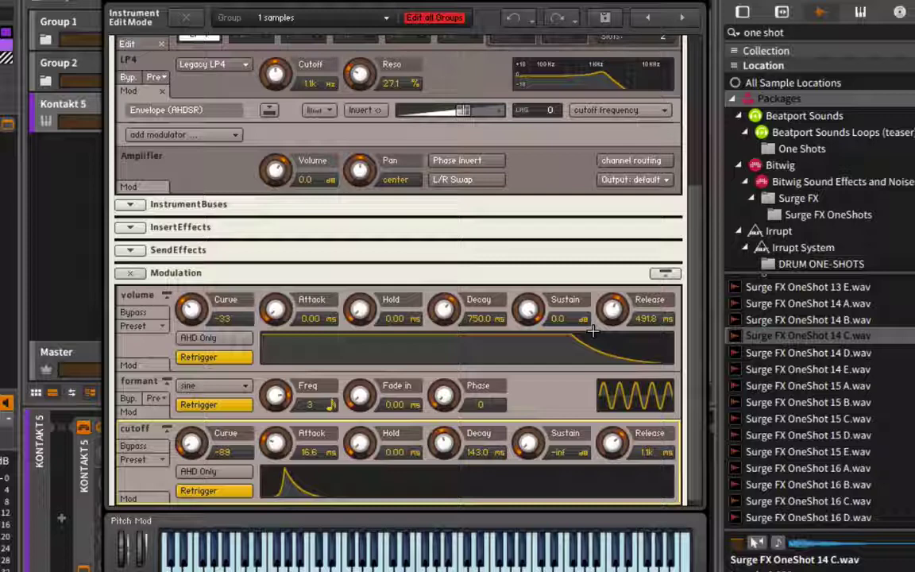
pyautogui.click(130, 273)
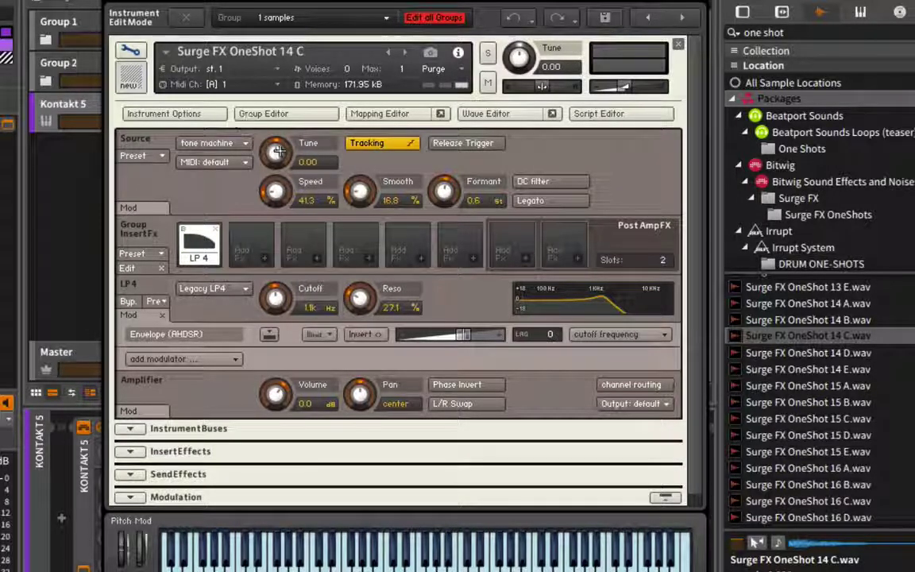
# Add a Glide modulator to the Source Tune pitch and lower its speed from 250 ms to 6.8 ms.
pyautogui.rightClick(277, 152)
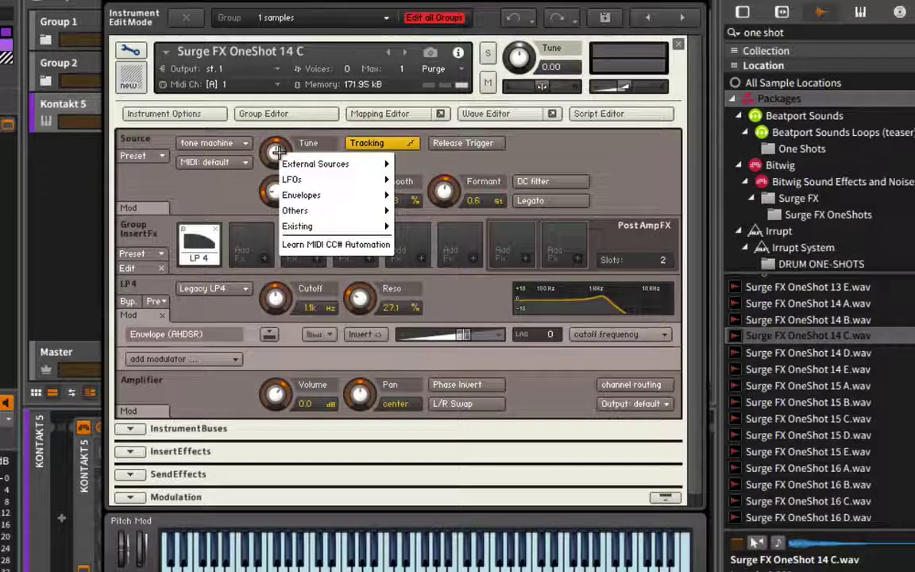
pyautogui.moveTo(318, 210)
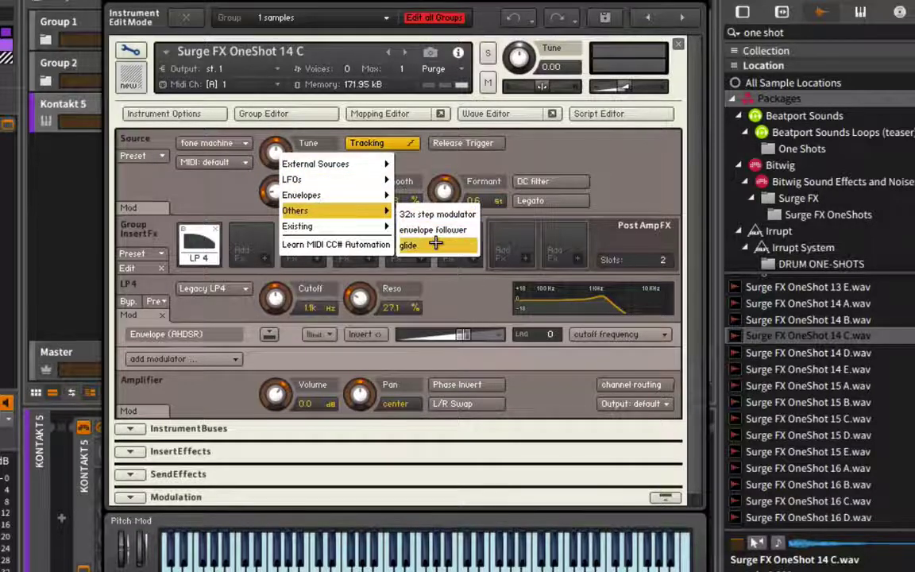
pyautogui.click(408, 244)
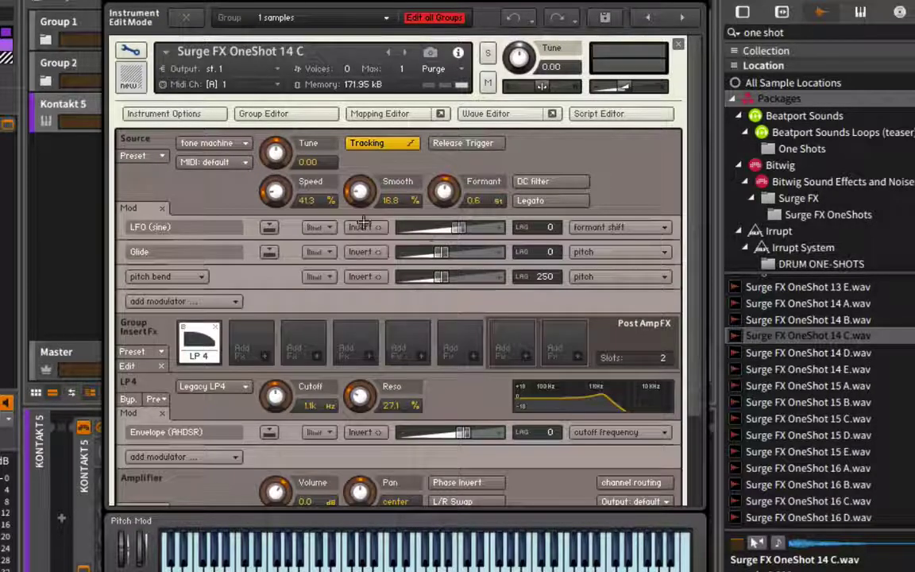
pyautogui.click(270, 254)
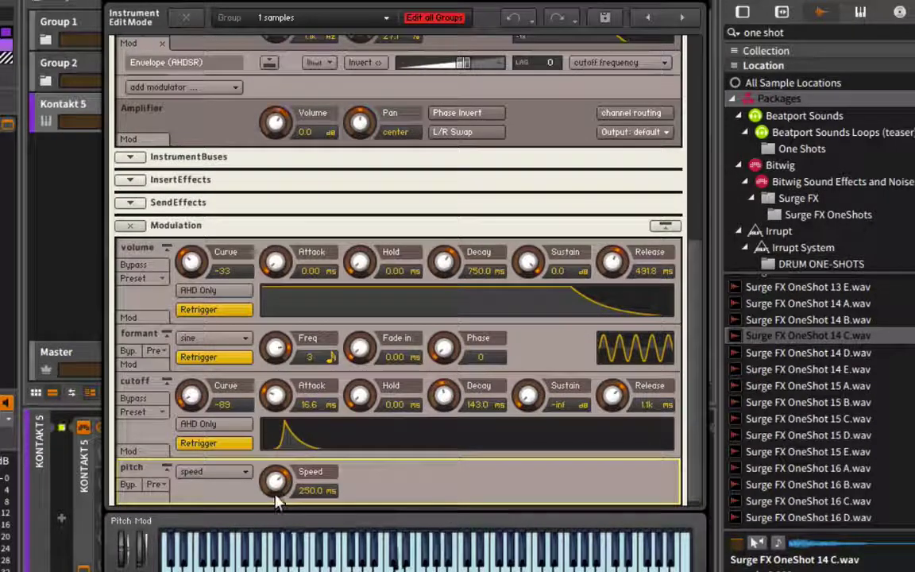
pyautogui.moveTo(275, 481); pyautogui.dragTo(267, 560)
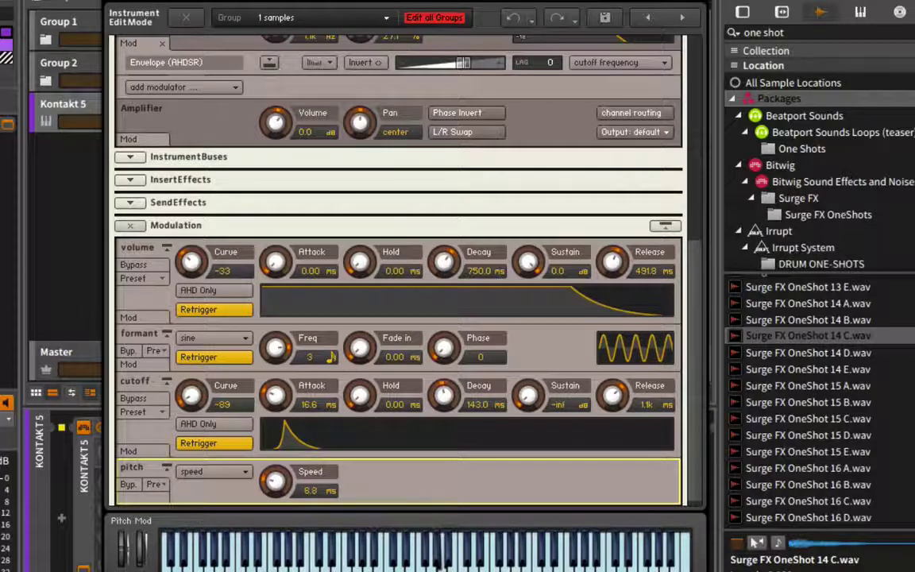
pyautogui.scroll(5, 277, 220)
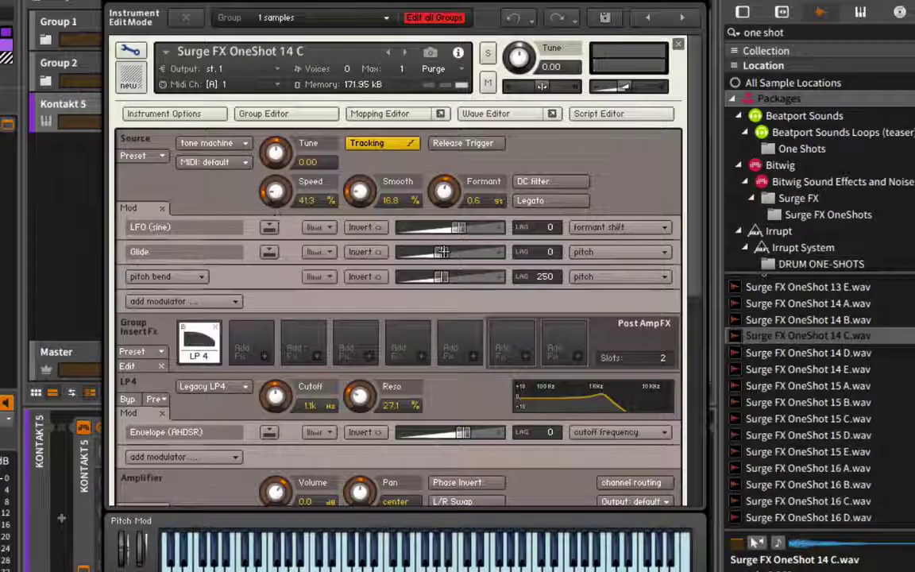
# Push the Glide pitch amount to 8.0 st, invert it, and raise glide speed to 78.2 ms.
pyautogui.scroll(-3, 352, 278)
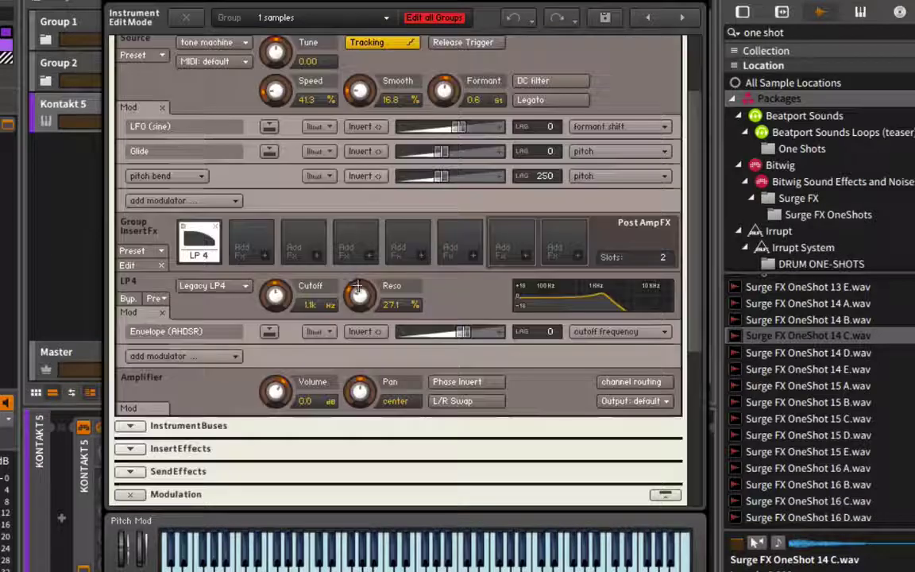
pyautogui.scroll(3, 339, 260)
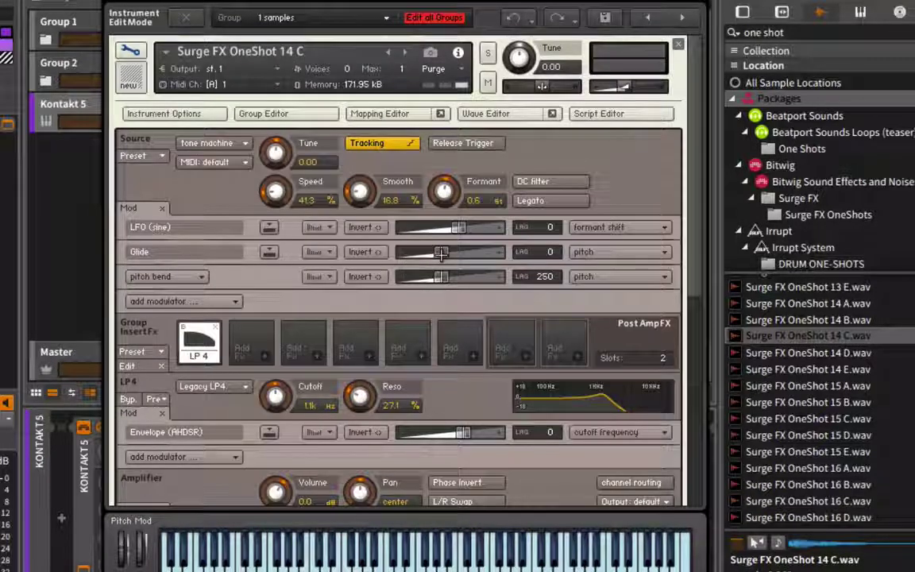
pyautogui.moveTo(441, 252)
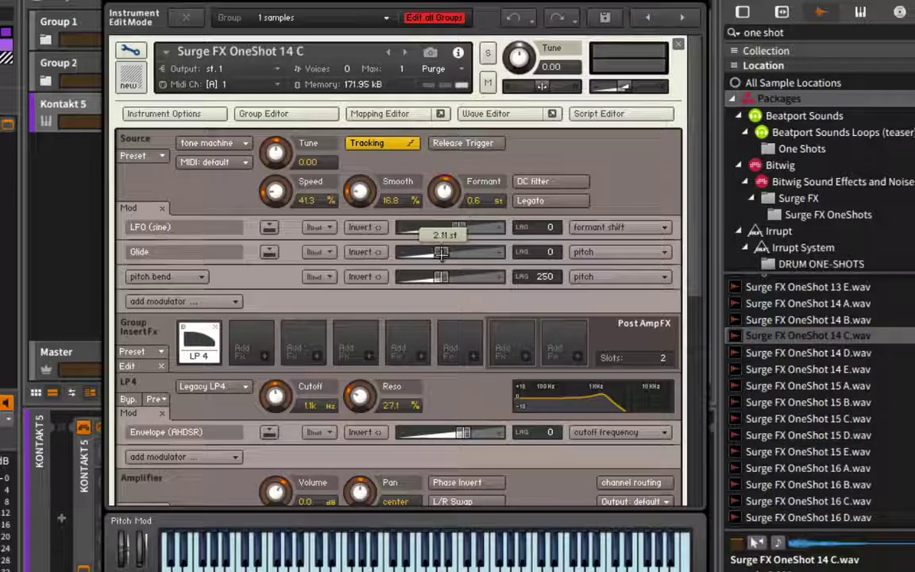
pyautogui.moveTo(441, 252); pyautogui.dragTo(440, 252)
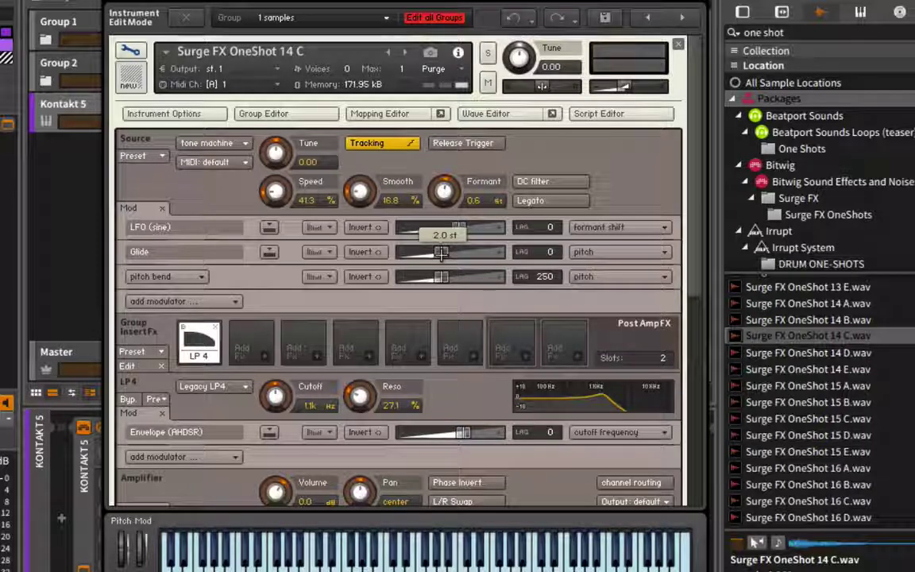
pyautogui.moveTo(441, 253); pyautogui.dragTo(500, 252)
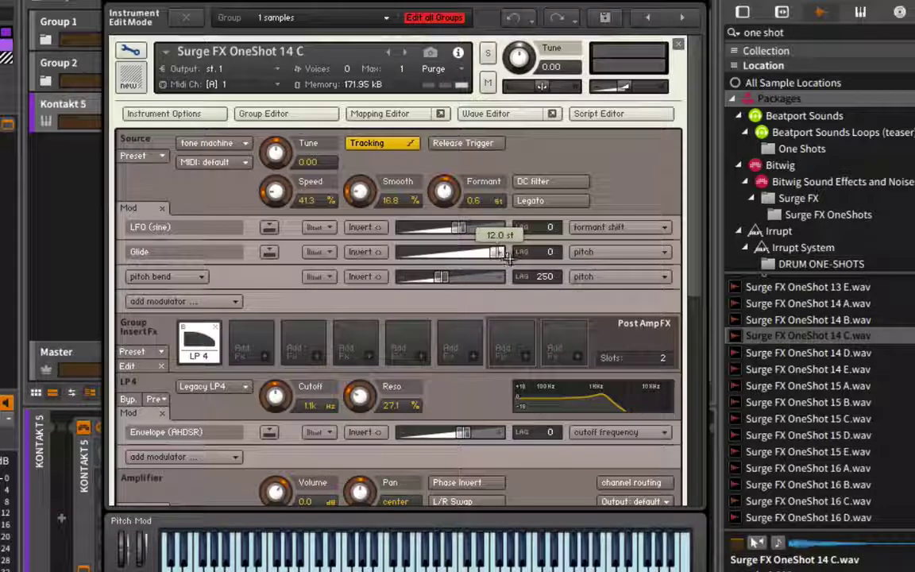
pyautogui.click(367, 253)
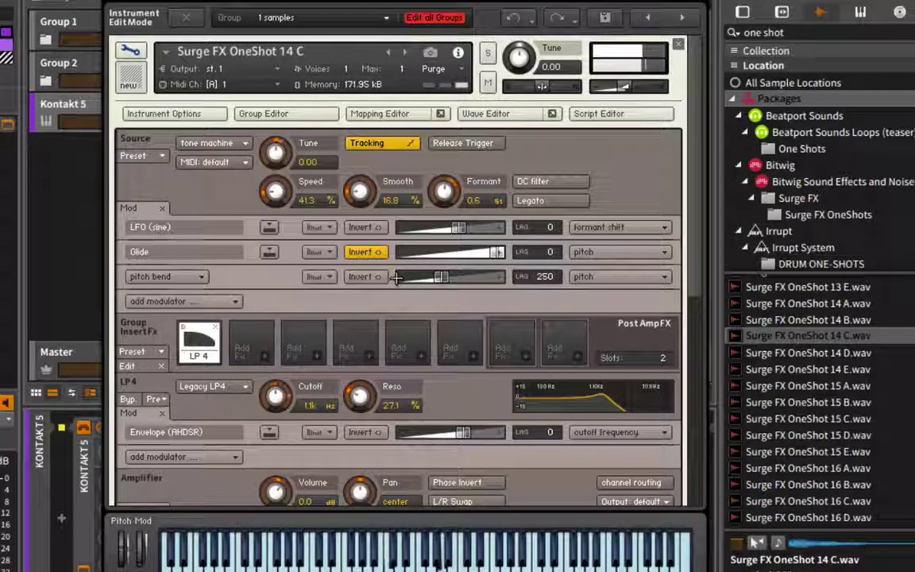
pyautogui.click(374, 251)
pyautogui.click(372, 252)
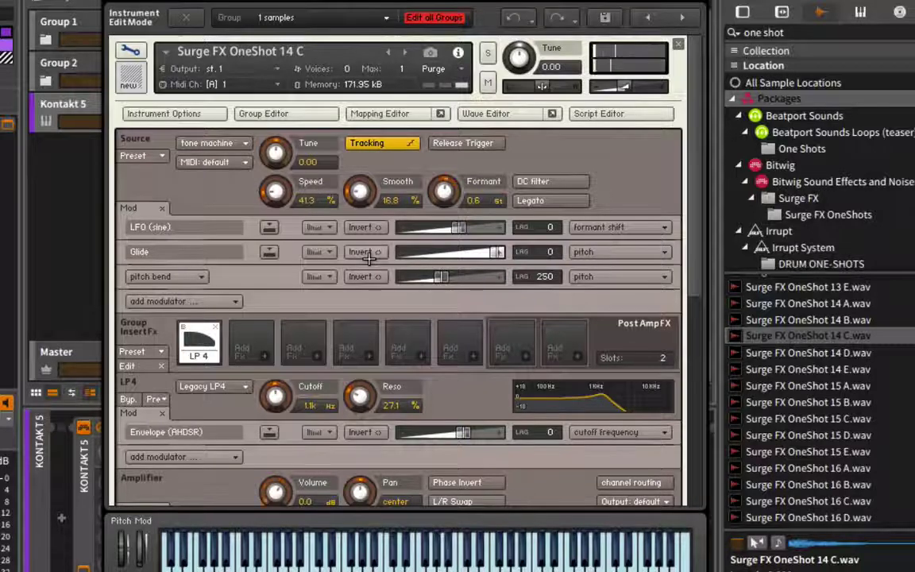
pyautogui.scroll(-5, 349, 333)
pyautogui.moveTo(276, 474); pyautogui.dragTo(272, 419)
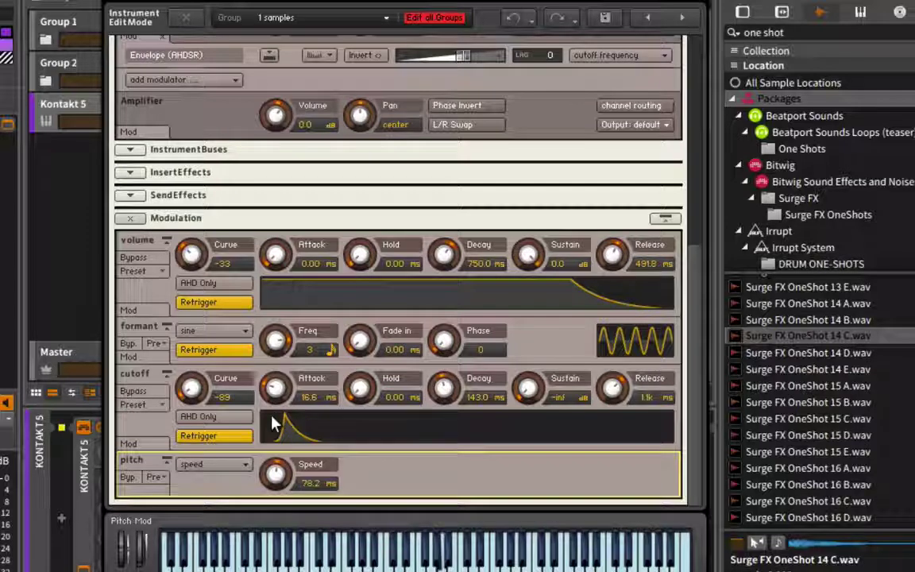